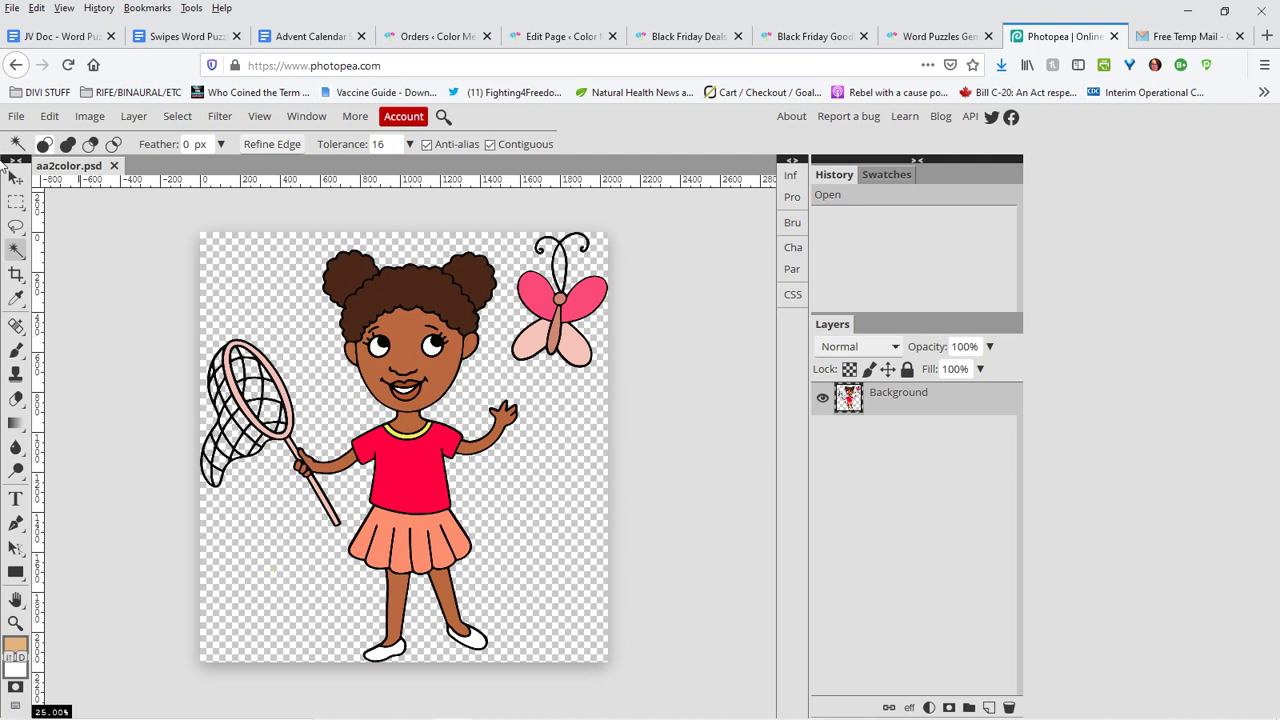
Step: Pick the Magic Wand and select the girl's face, including both sides
{"action": "left_click", "coordinate": [15, 250]}
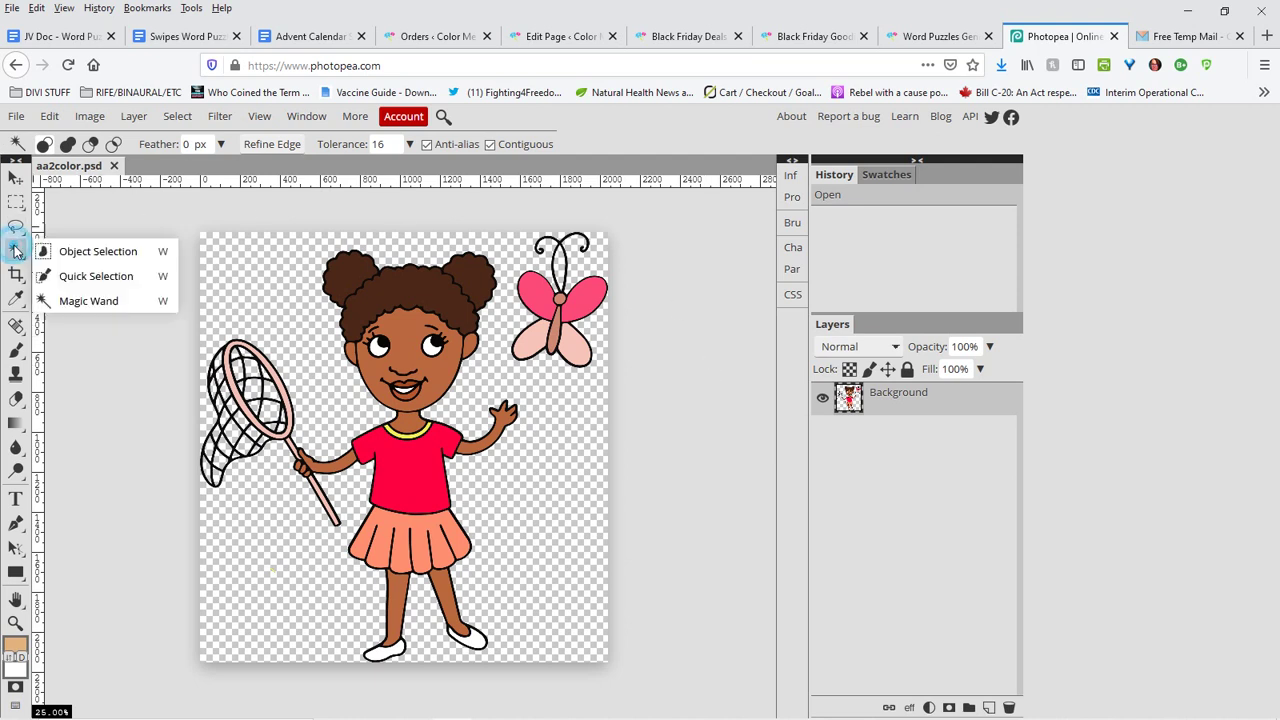
{"action": "left_click", "coordinate": [80, 251]}
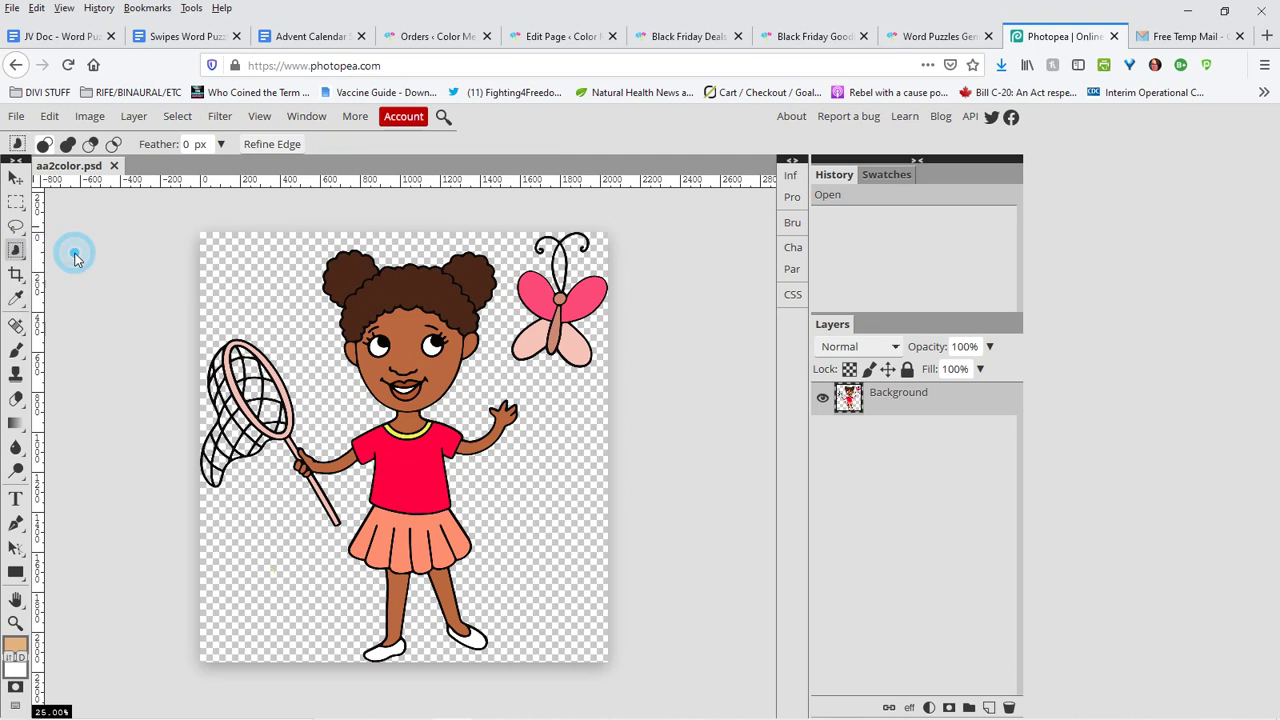
{"action": "left_click", "coordinate": [16, 252]}
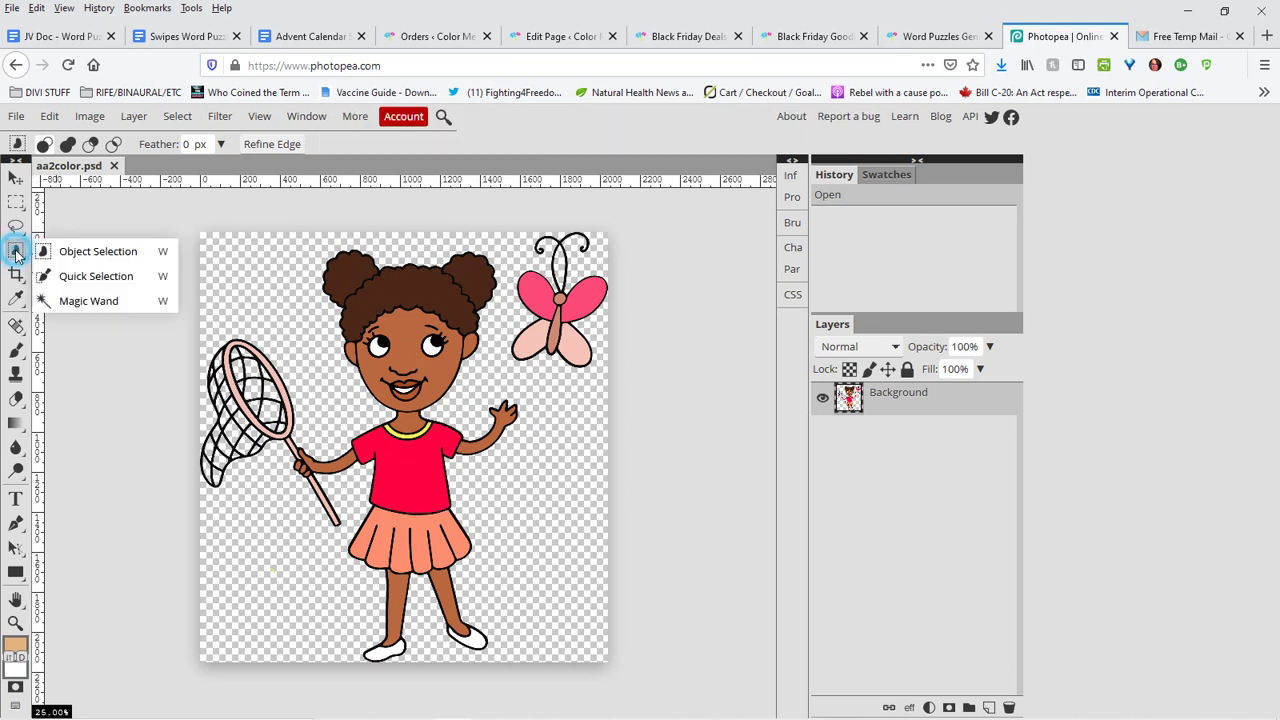
{"action": "left_click", "coordinate": [84, 303]}
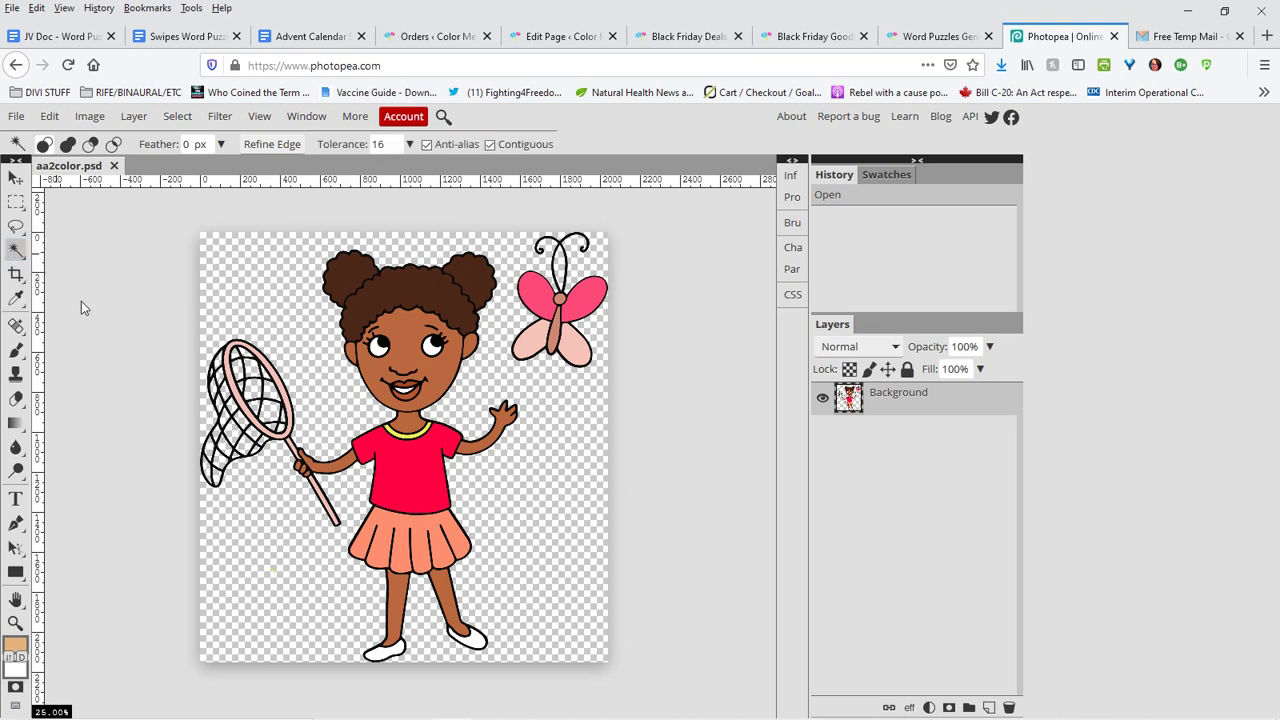
{"action": "left_click", "coordinate": [403, 325]}
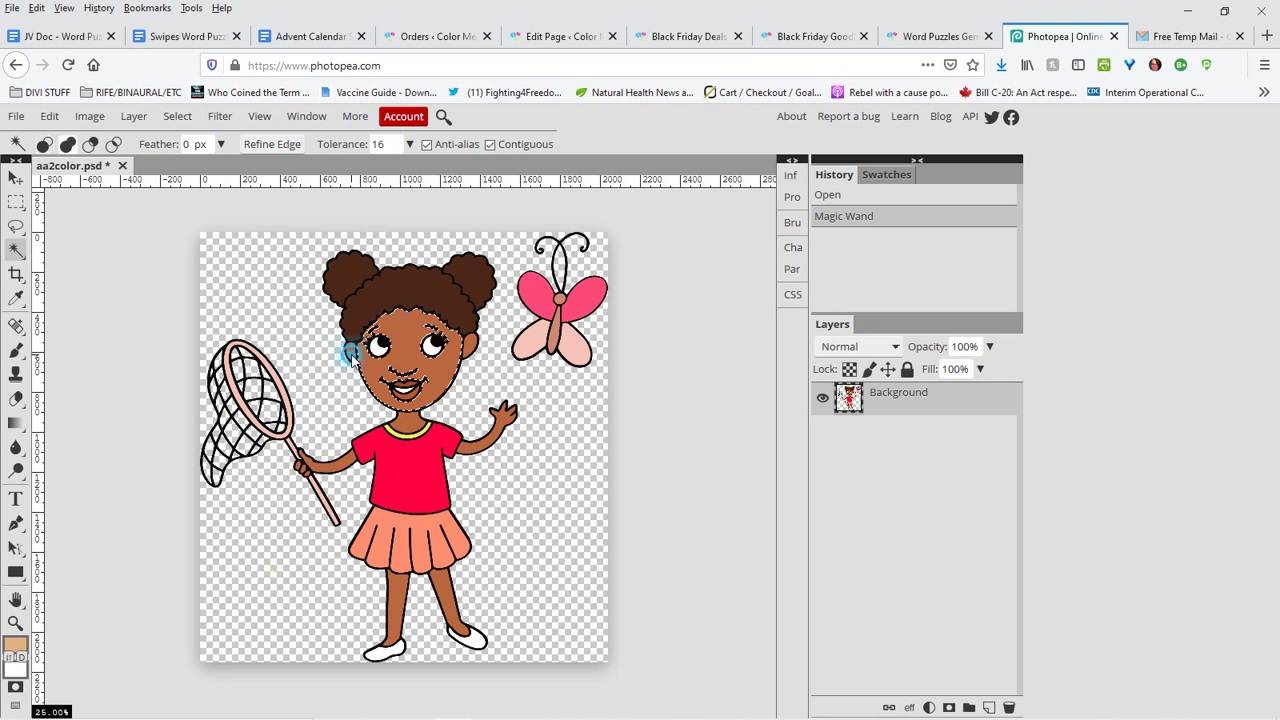
{"action": "left_click", "coordinate": [347, 354], "text": "shift"}
{"action": "left_click", "coordinate": [466, 345], "text": "shift"}
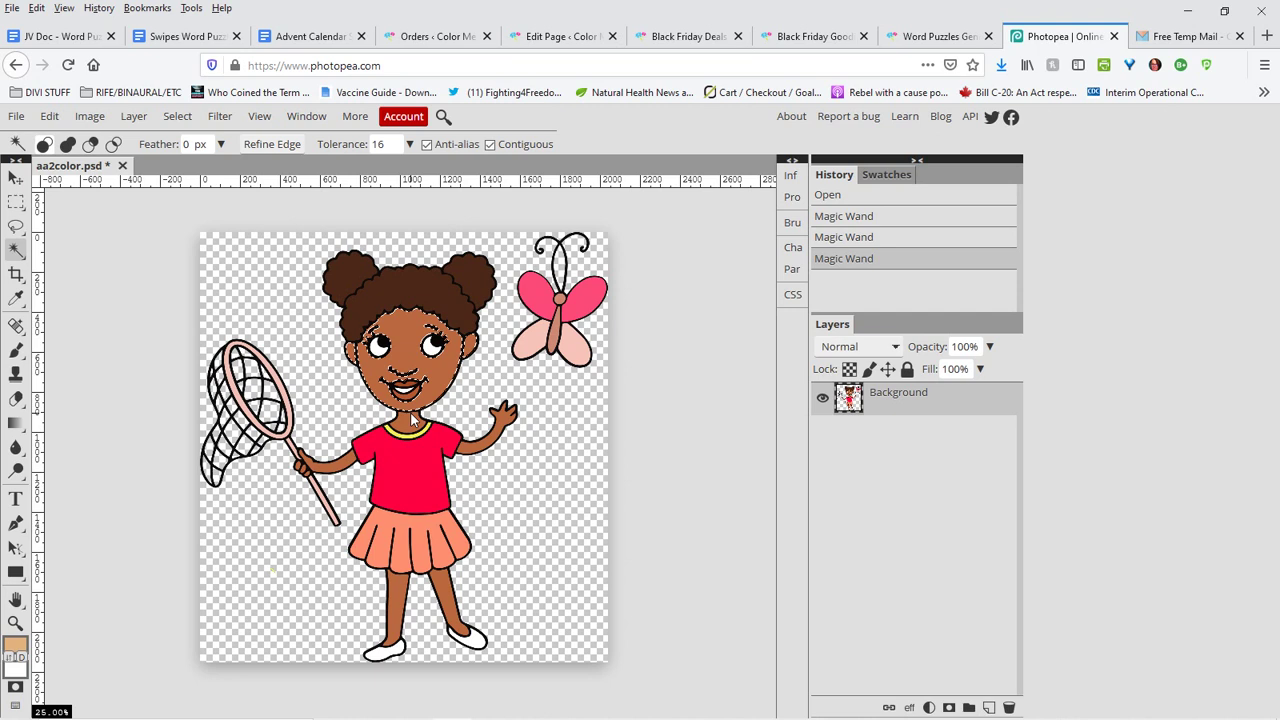
Step: Add the neck, both arms, the net-holding hand and both legs to the selection
{"action": "key", "text": "shift"}
{"action": "left_click", "coordinate": [412, 422], "text": "shift"}
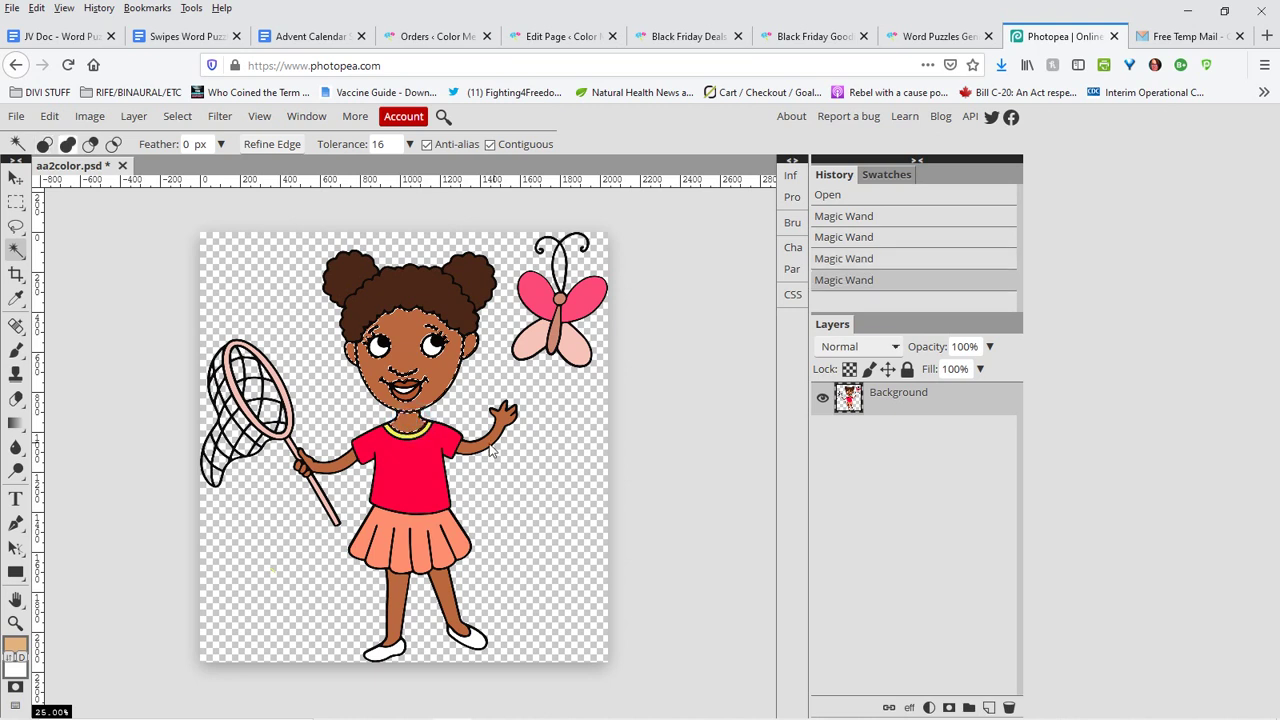
{"action": "left_click", "coordinate": [492, 446], "text": "shift"}
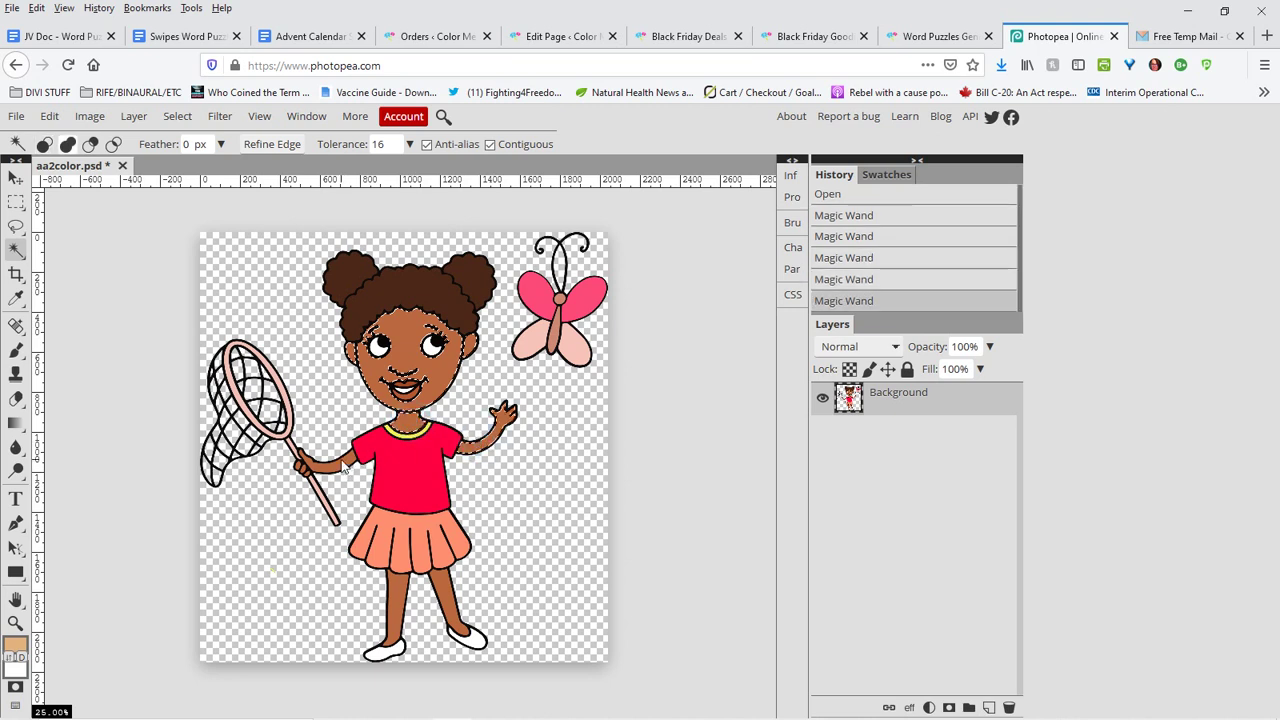
{"action": "left_click", "coordinate": [340, 465], "text": "shift"}
{"action": "left_click", "coordinate": [300, 468], "text": "shift"}
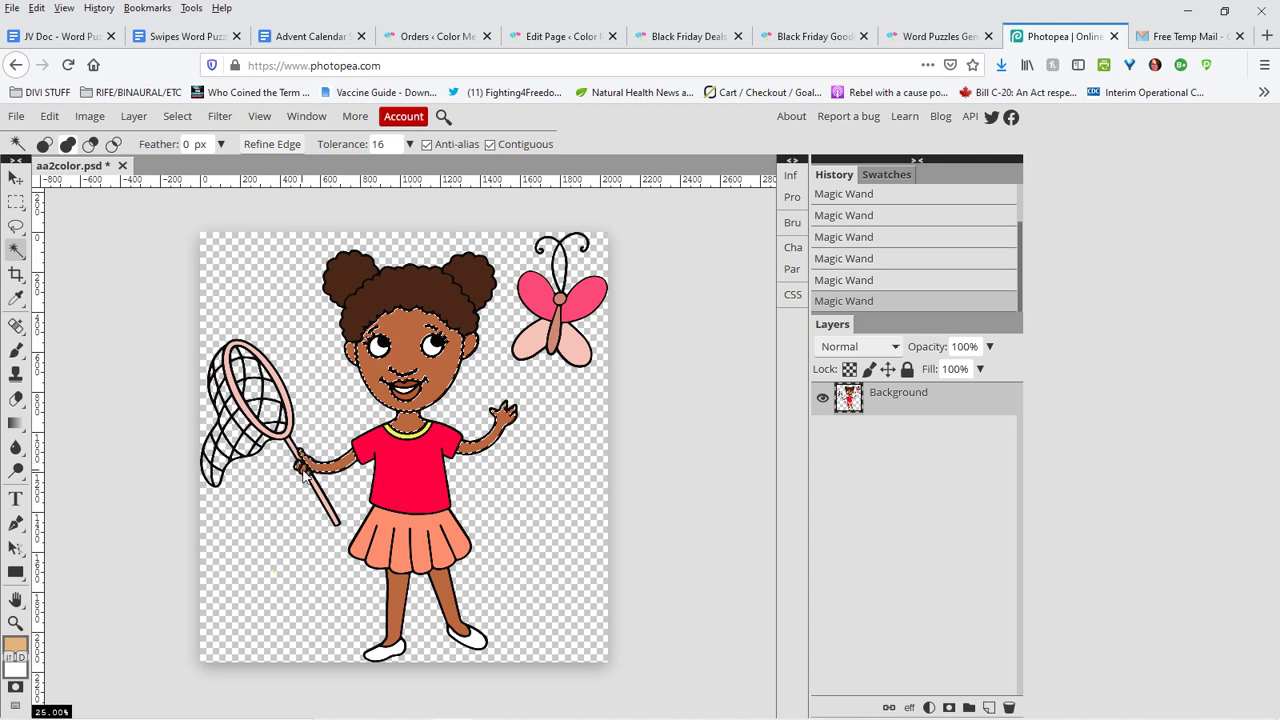
{"action": "left_click", "coordinate": [310, 477], "text": "shift"}
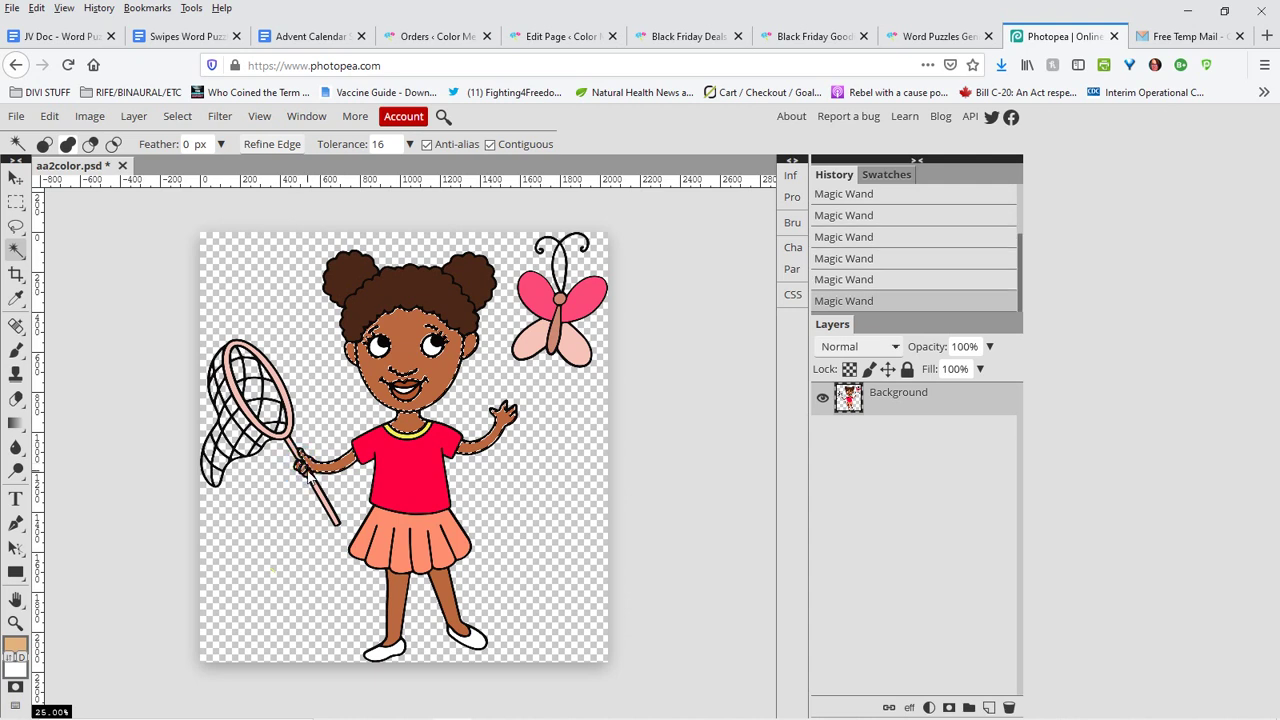
{"action": "left_click", "coordinate": [308, 476], "text": "shift"}
{"action": "left_click", "coordinate": [398, 598], "text": "shift"}
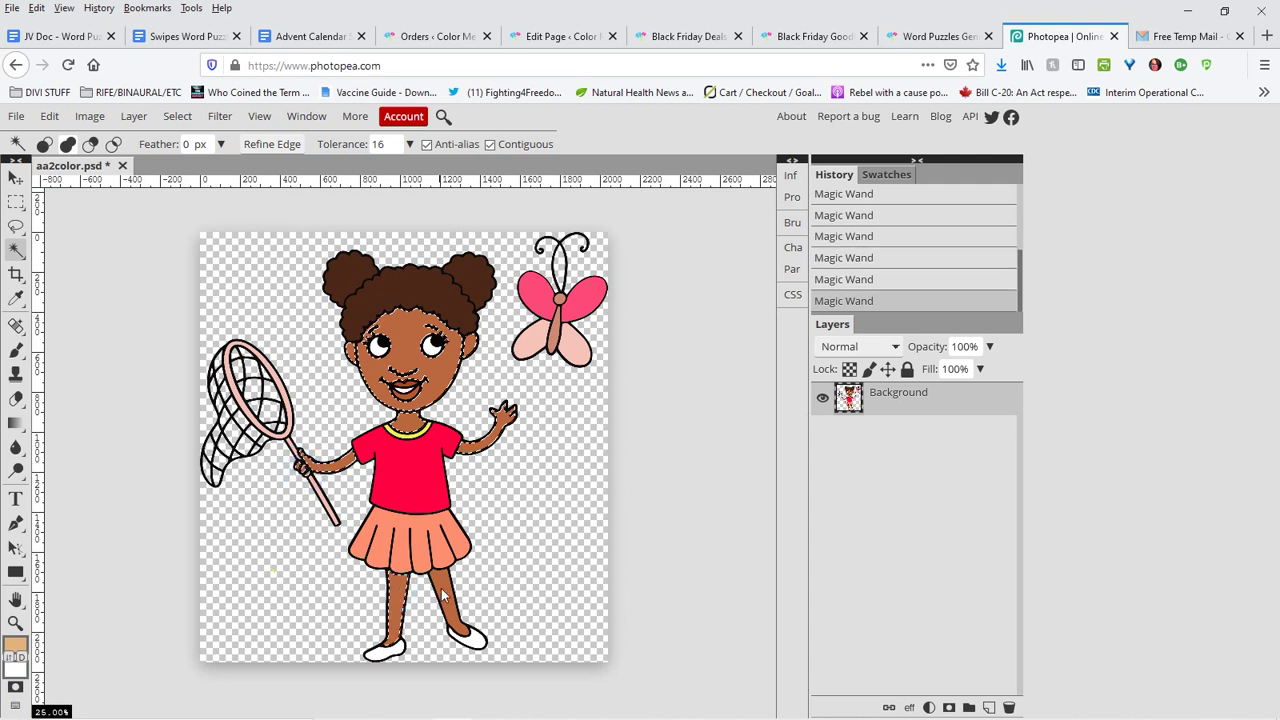
{"action": "left_click", "coordinate": [445, 595], "text": "shift"}
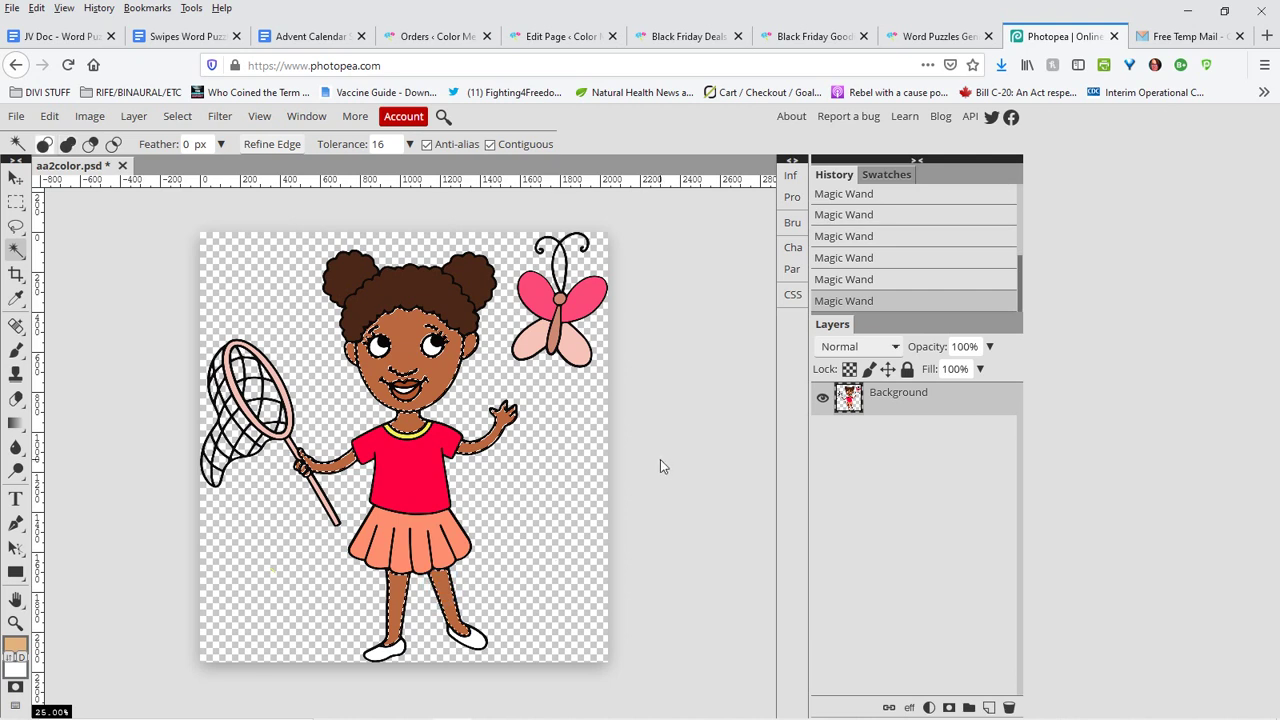
Step: Delete the selected skin pixels and expand the selection by 3 px
{"action": "key", "text": "Delete"}
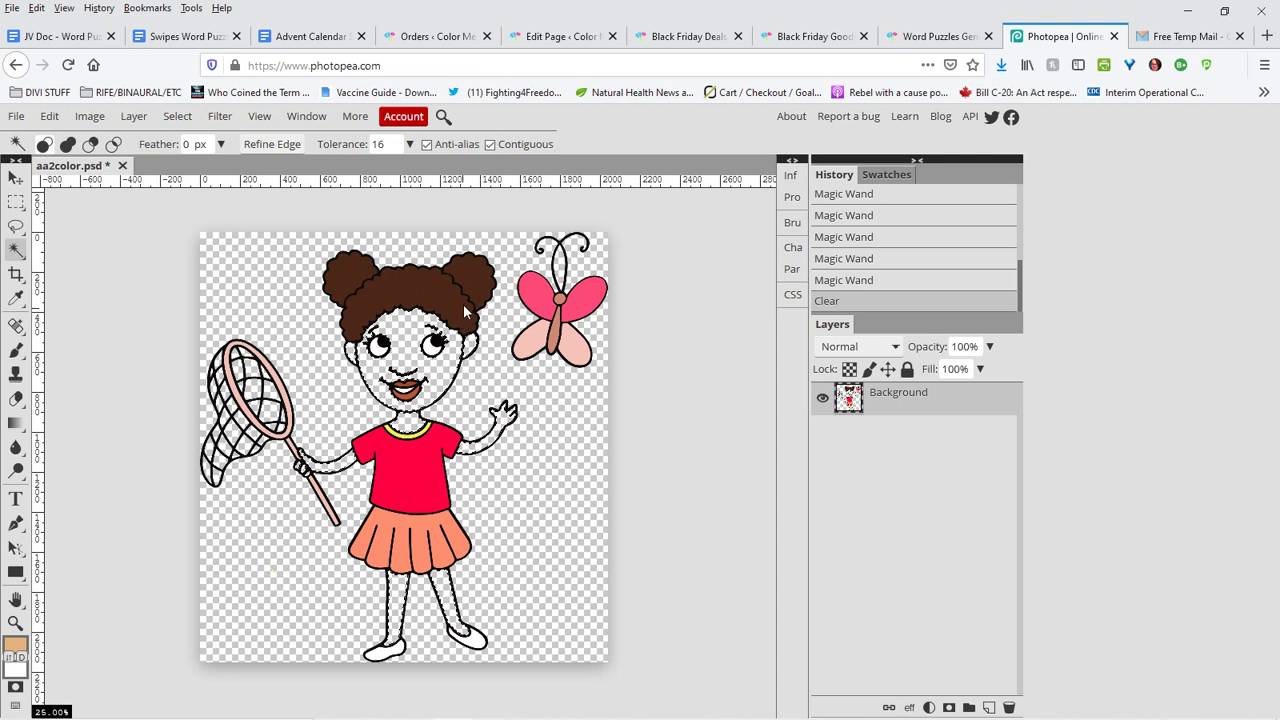
{"action": "left_click", "coordinate": [177, 118]}
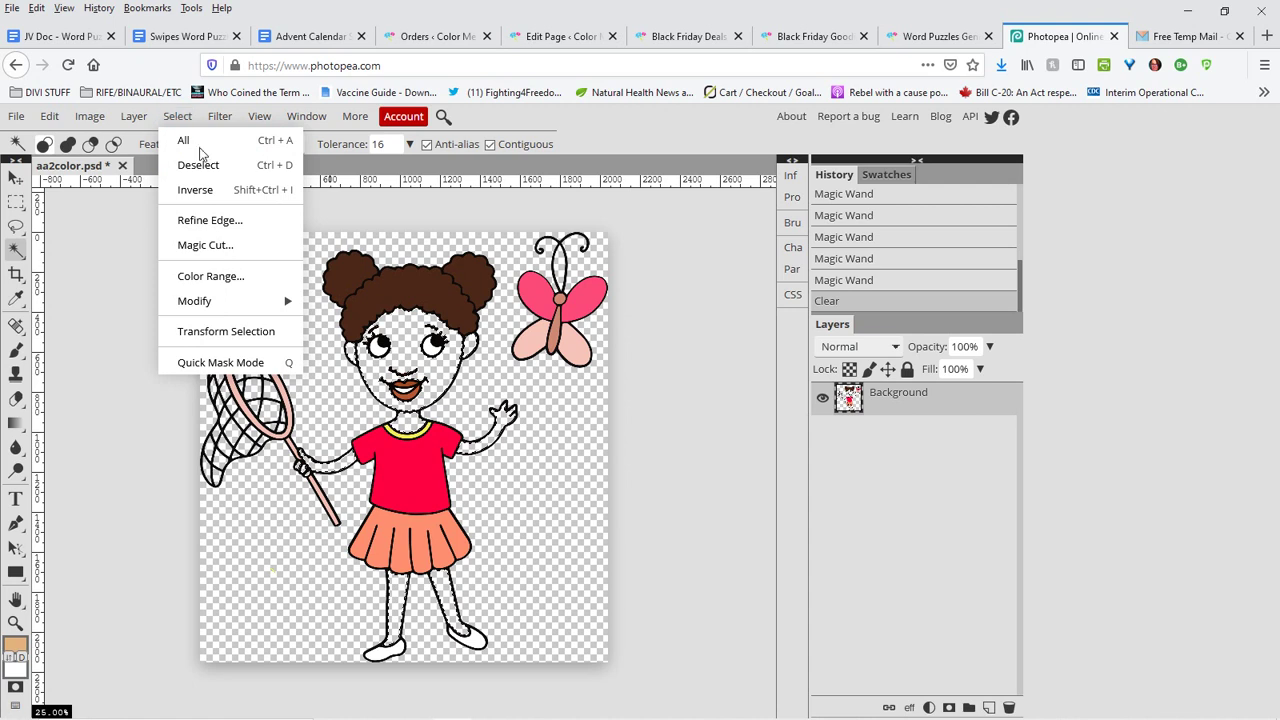
{"action": "mouse_move", "coordinate": [190, 310]}
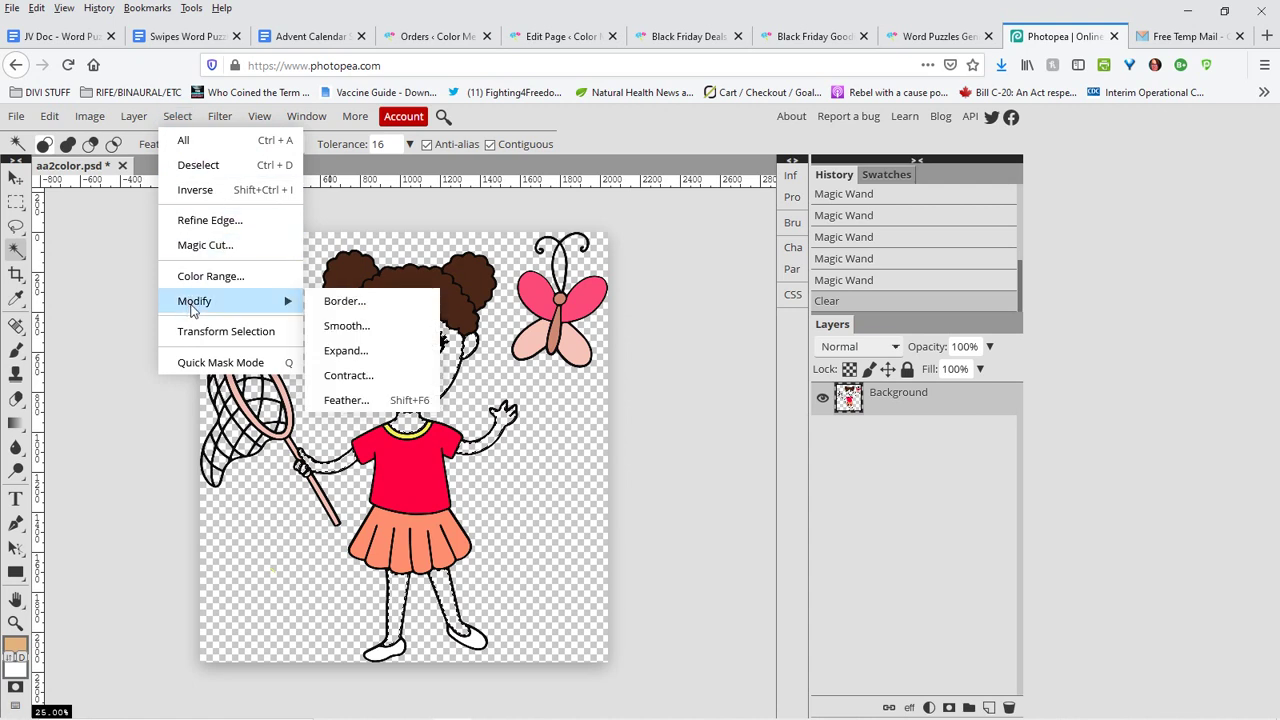
{"action": "left_click", "coordinate": [352, 362]}
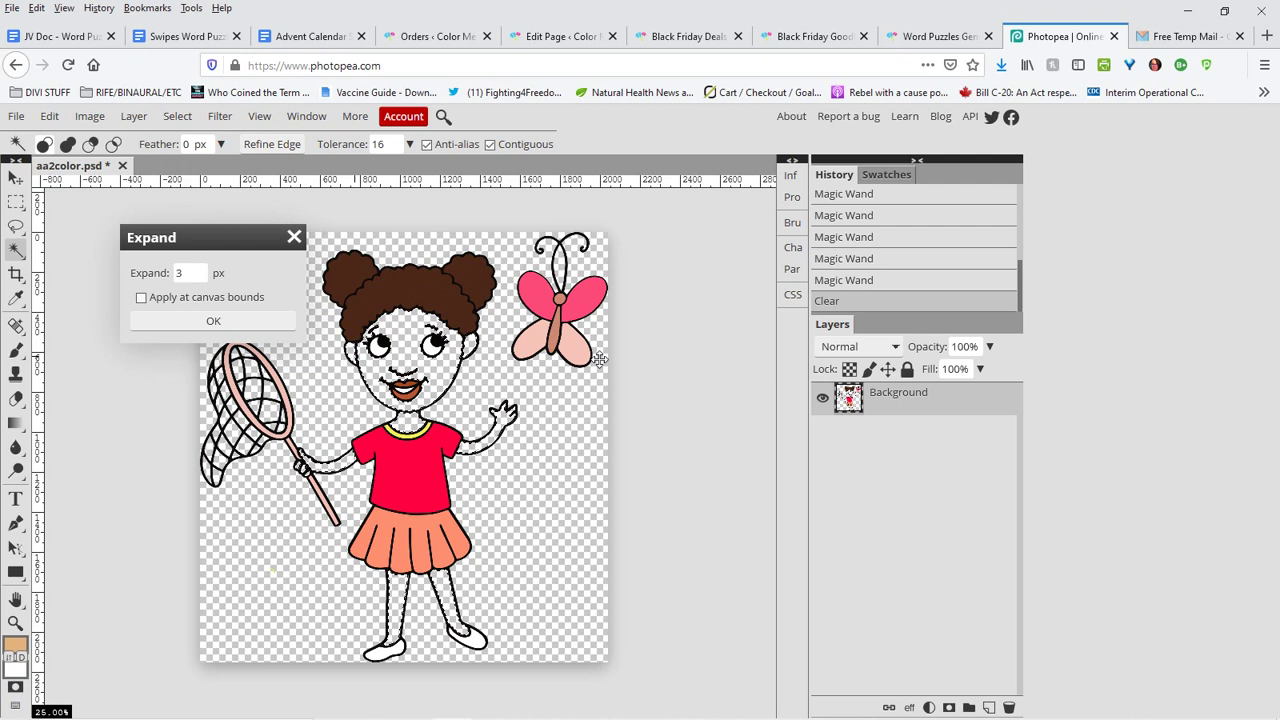
{"action": "left_click", "coordinate": [201, 323]}
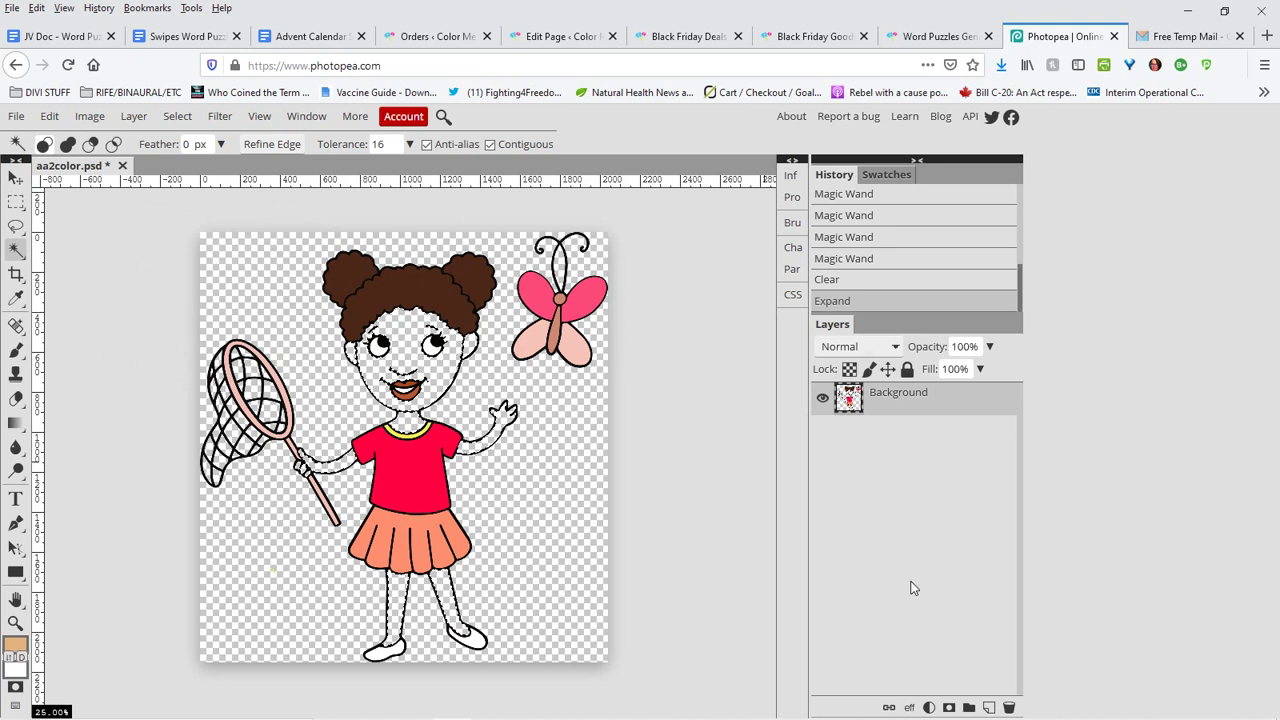
Step: Create Layer 1, move it beneath the Background layer, and make it active
{"action": "left_click", "coordinate": [988, 708]}
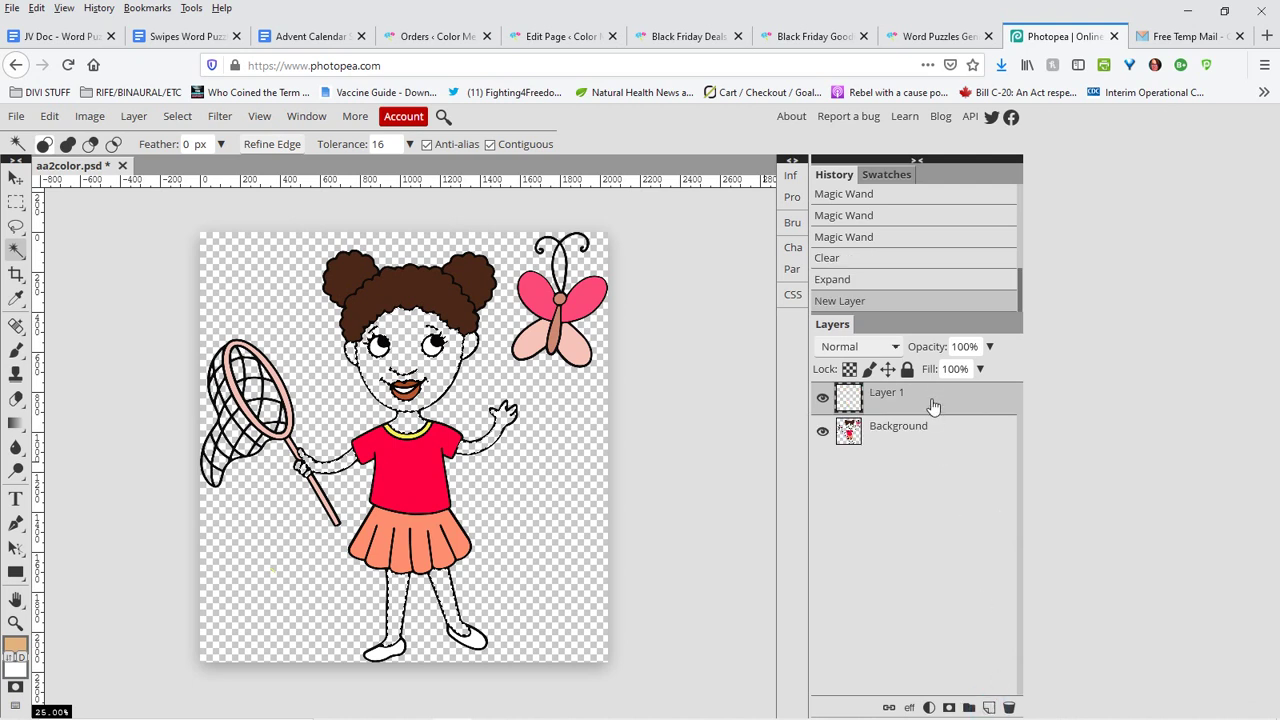
{"action": "left_click", "coordinate": [903, 432]}
{"action": "left_click_drag", "start_coordinate": [903, 432], "coordinate": [929, 457]}
{"action": "left_click", "coordinate": [927, 430]}
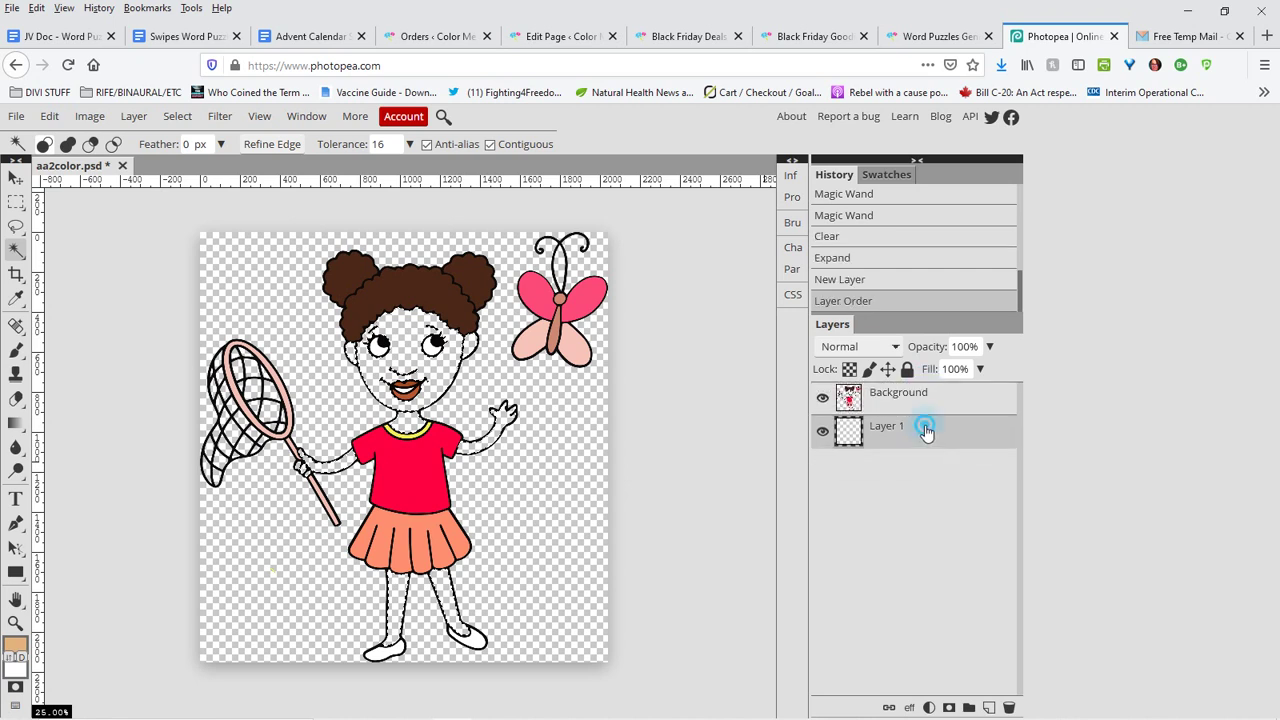
Step: Fill the skin selection on Layer 1 with tan foreground colour #e2b27e
{"action": "left_click", "coordinate": [14, 646]}
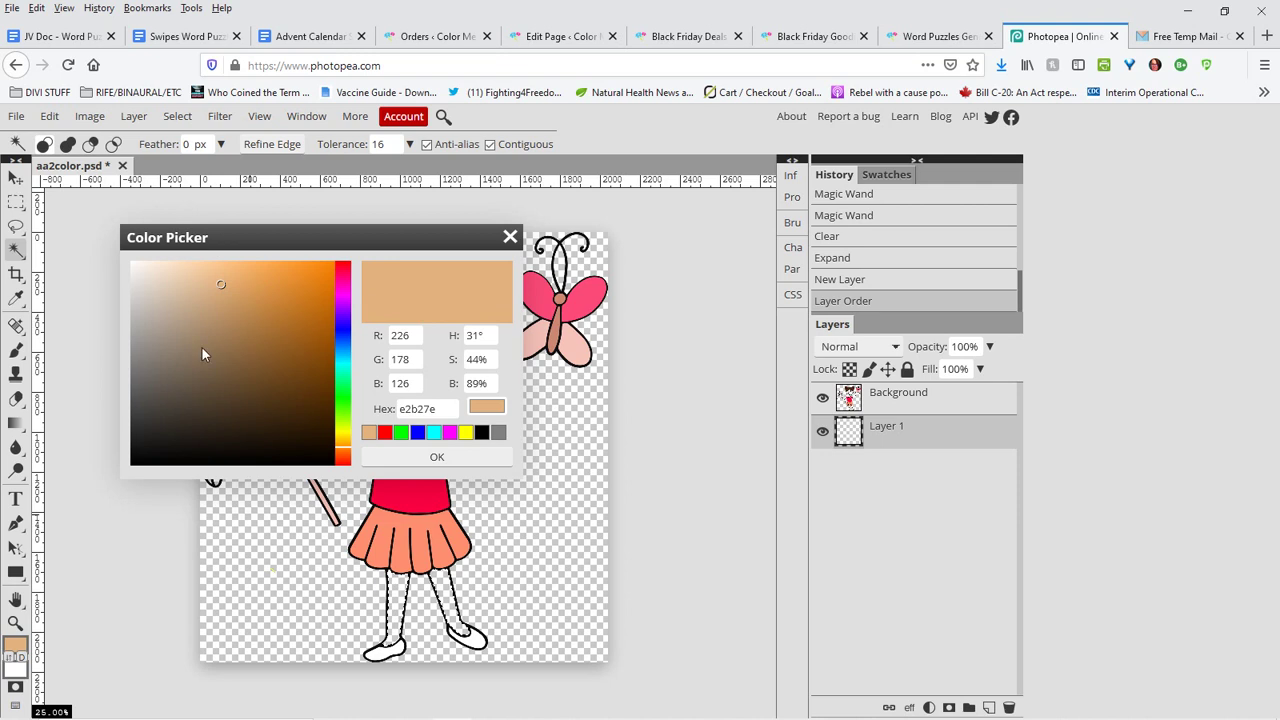
{"action": "left_click", "coordinate": [435, 457]}
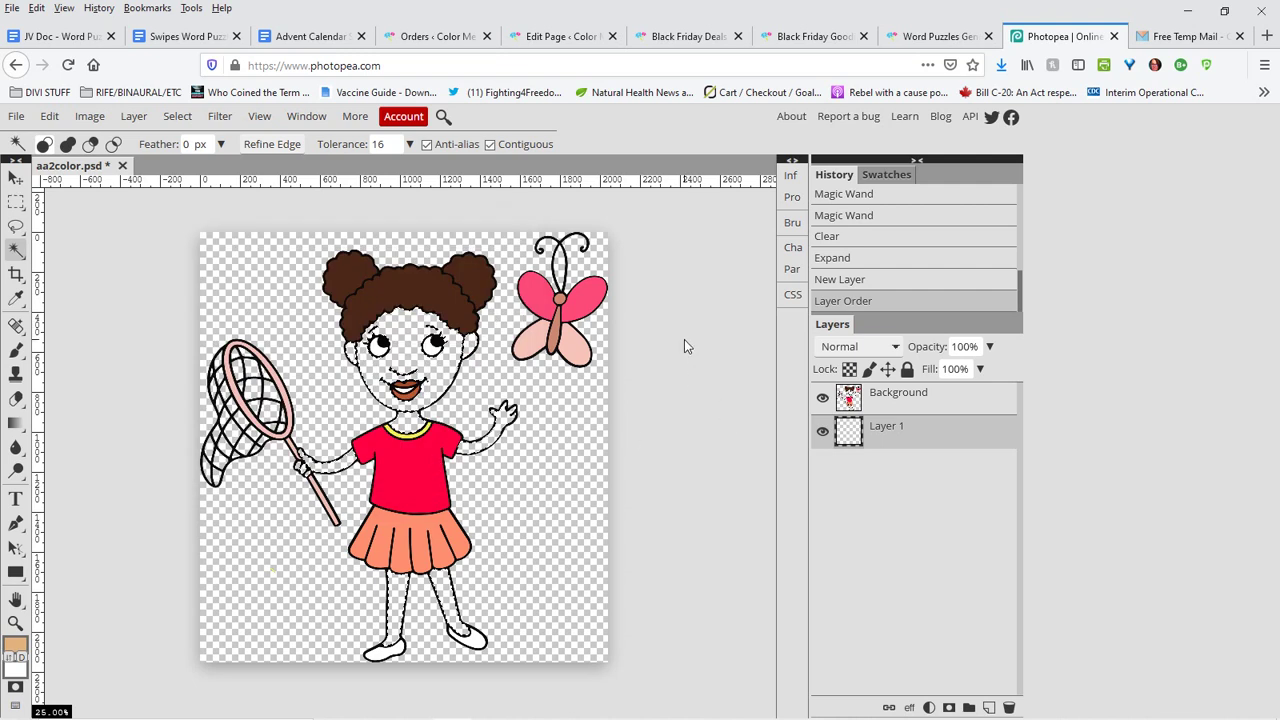
{"action": "key", "text": "alt"}
{"action": "key", "text": "alt+BackSpace"}
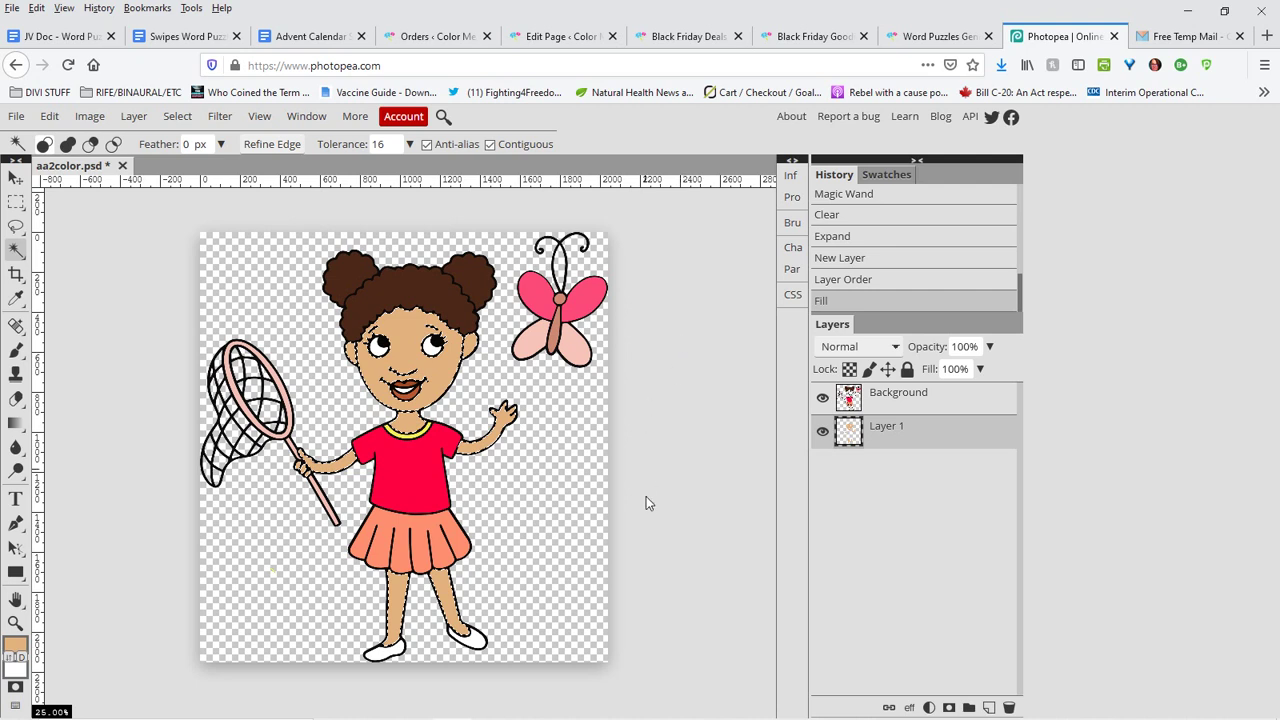
Step: Enable Inner Shadow and Inner Glow on Layer 1, with glow size 76 px
{"action": "double_click", "coordinate": [950, 433]}
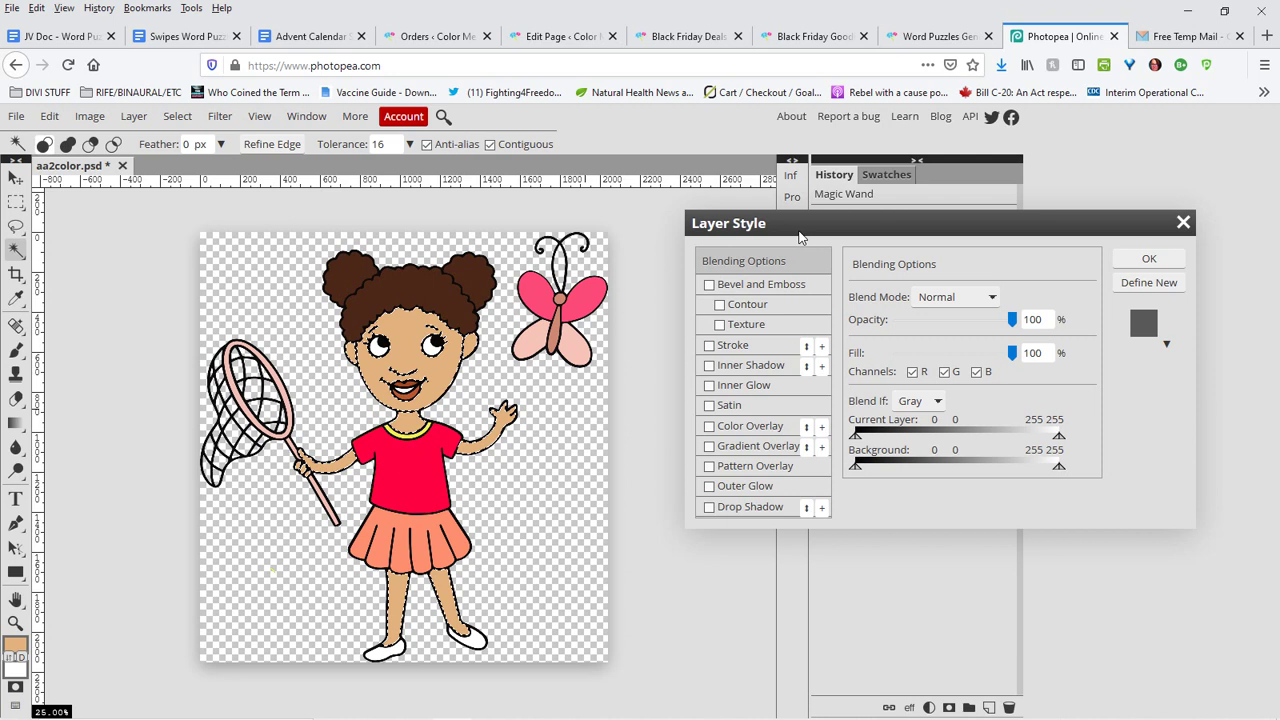
{"action": "left_click", "coordinate": [710, 366]}
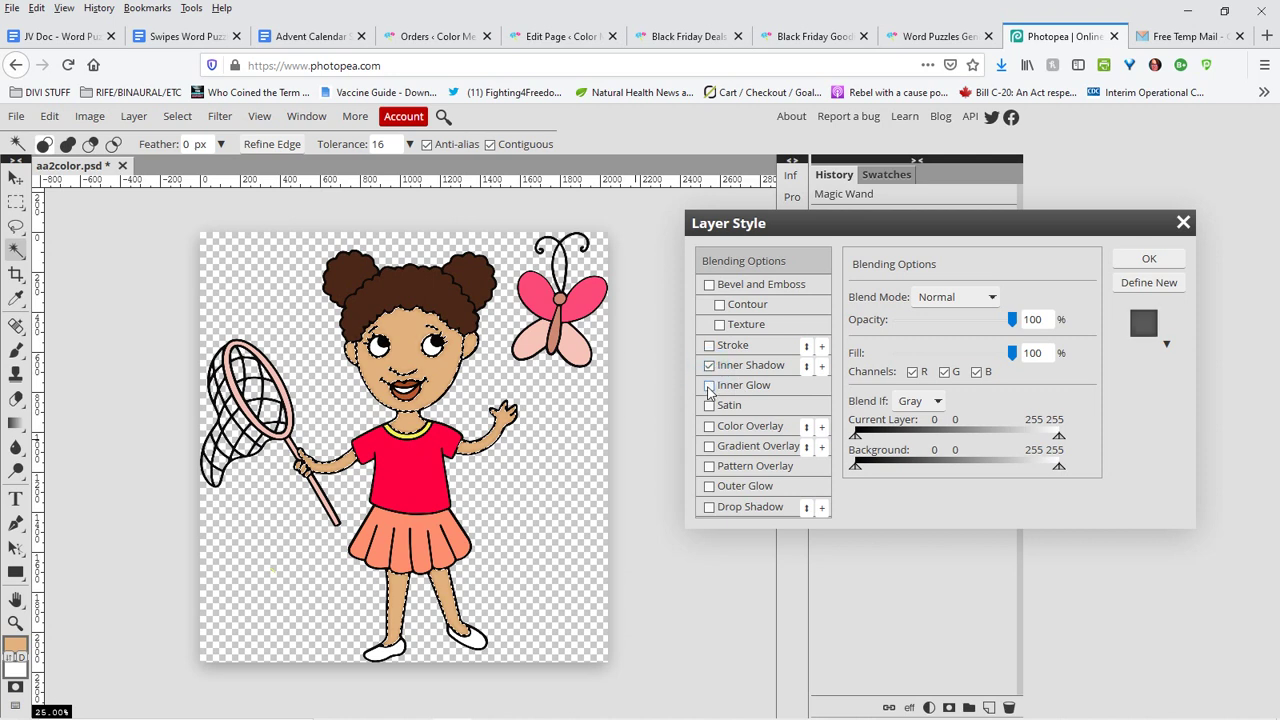
{"action": "left_click", "coordinate": [709, 388]}
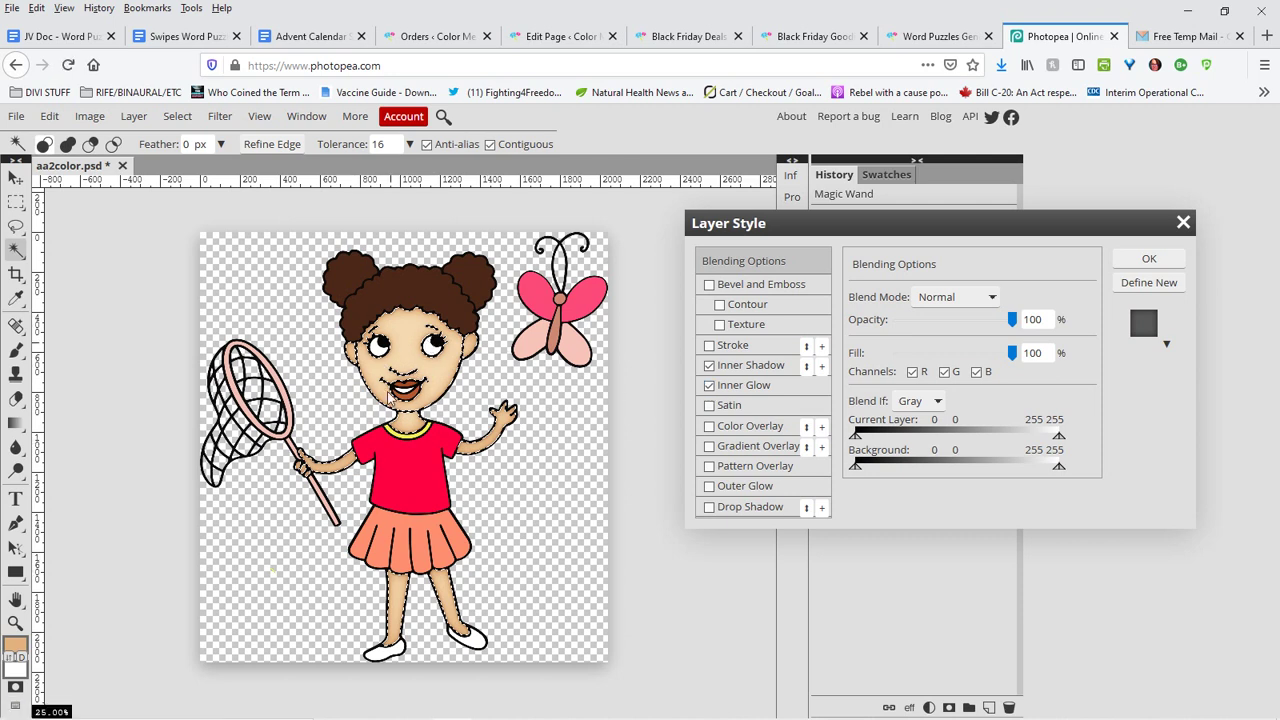
{"action": "left_click", "coordinate": [745, 386]}
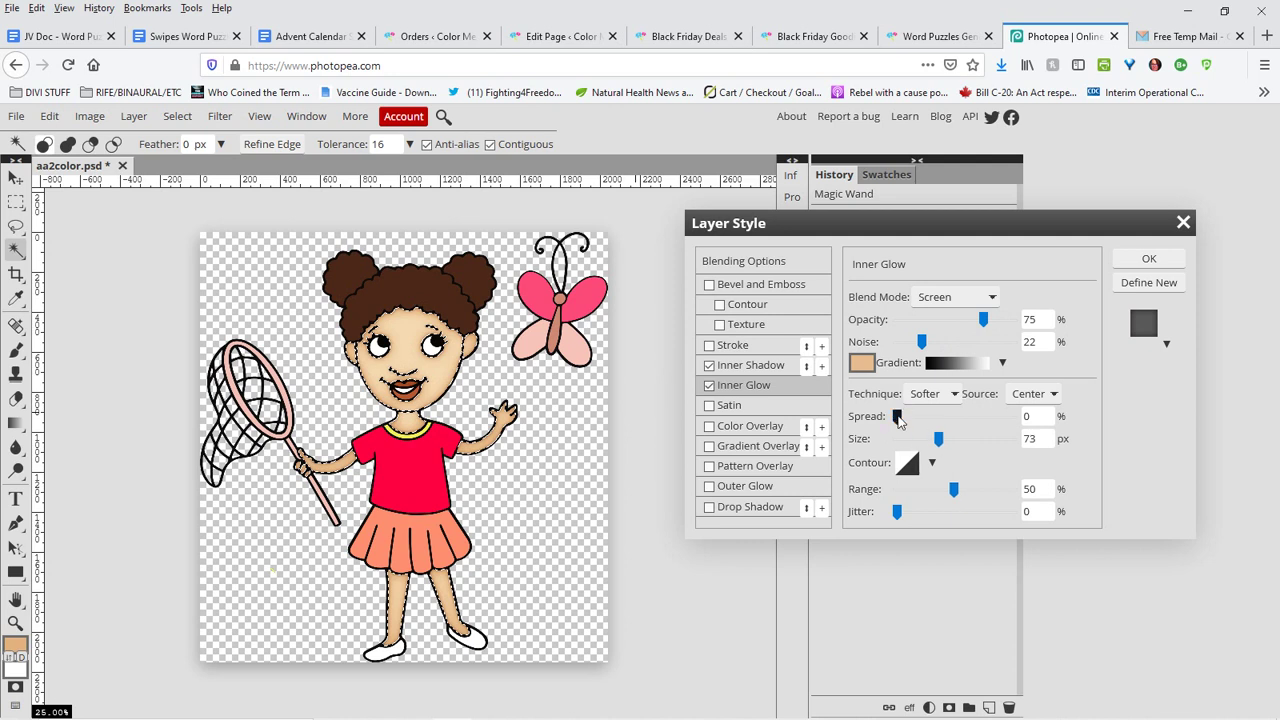
{"action": "left_click_drag", "start_coordinate": [938, 440], "coordinate": [899, 442]}
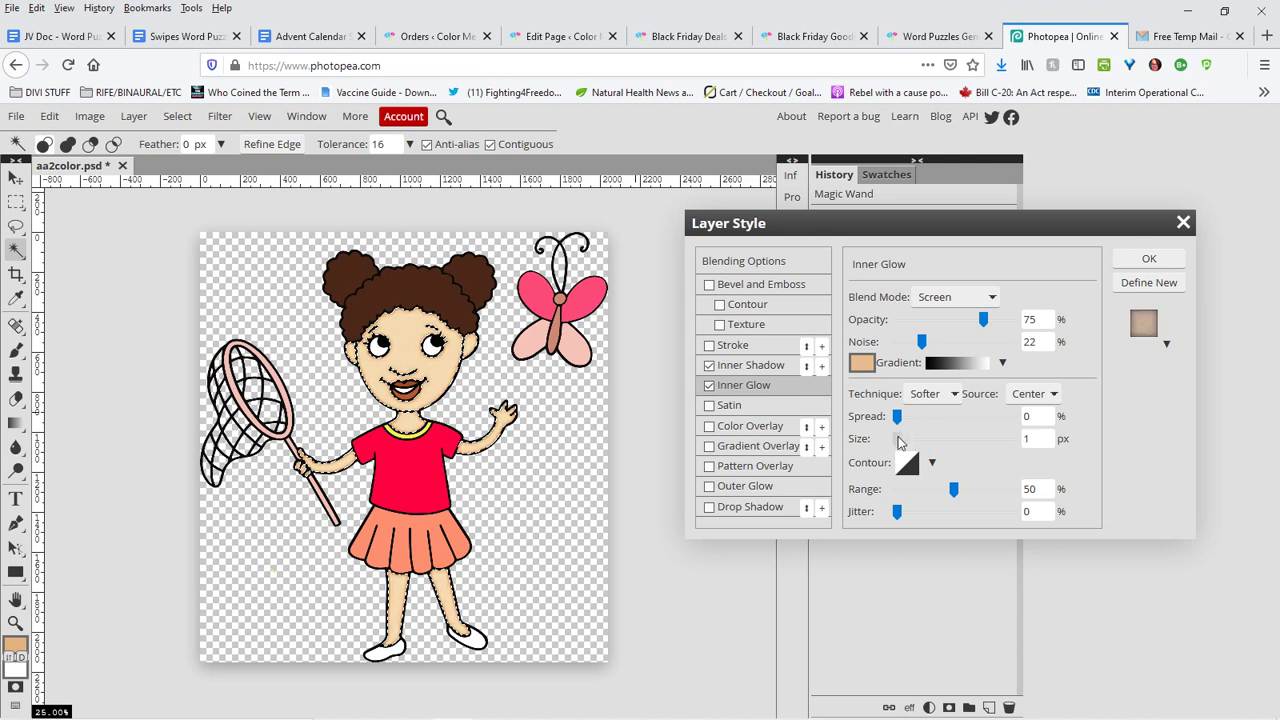
{"action": "left_click_drag", "start_coordinate": [898, 441], "coordinate": [943, 442]}
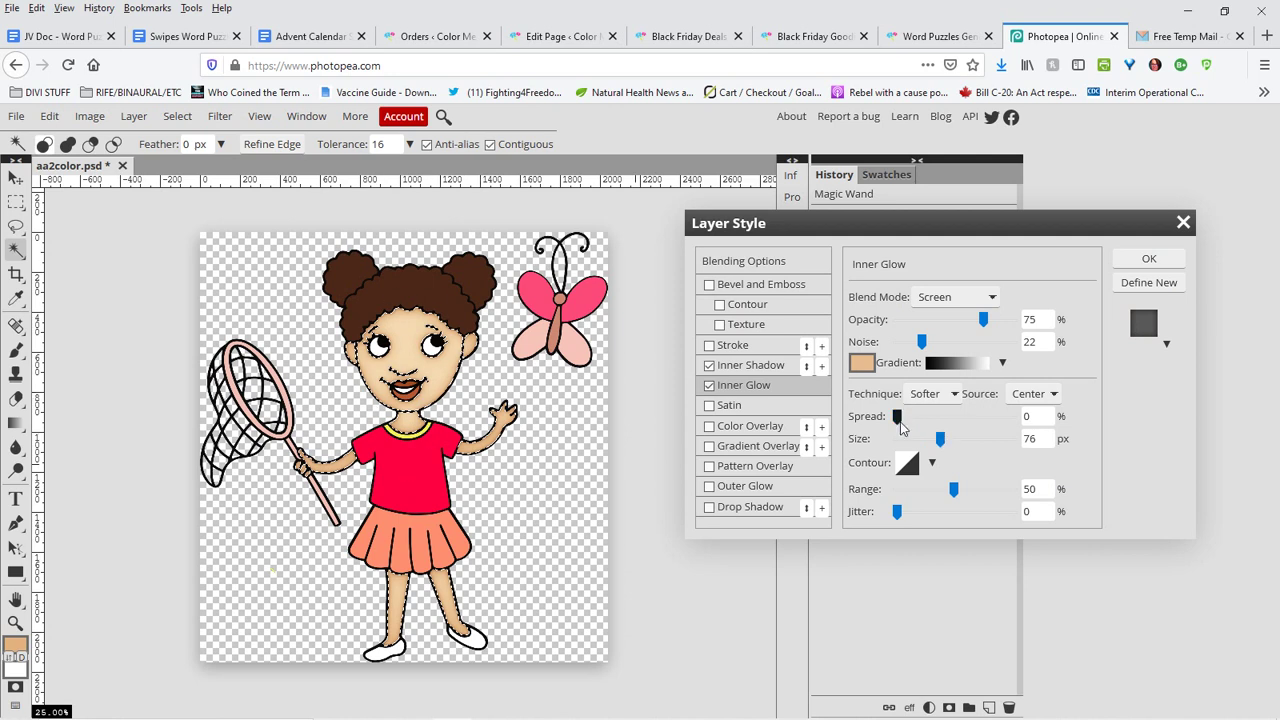
Step: Give the inner shadow dark brown #4c2819 at 20 px and apply the layer style
{"action": "left_click", "coordinate": [753, 369]}
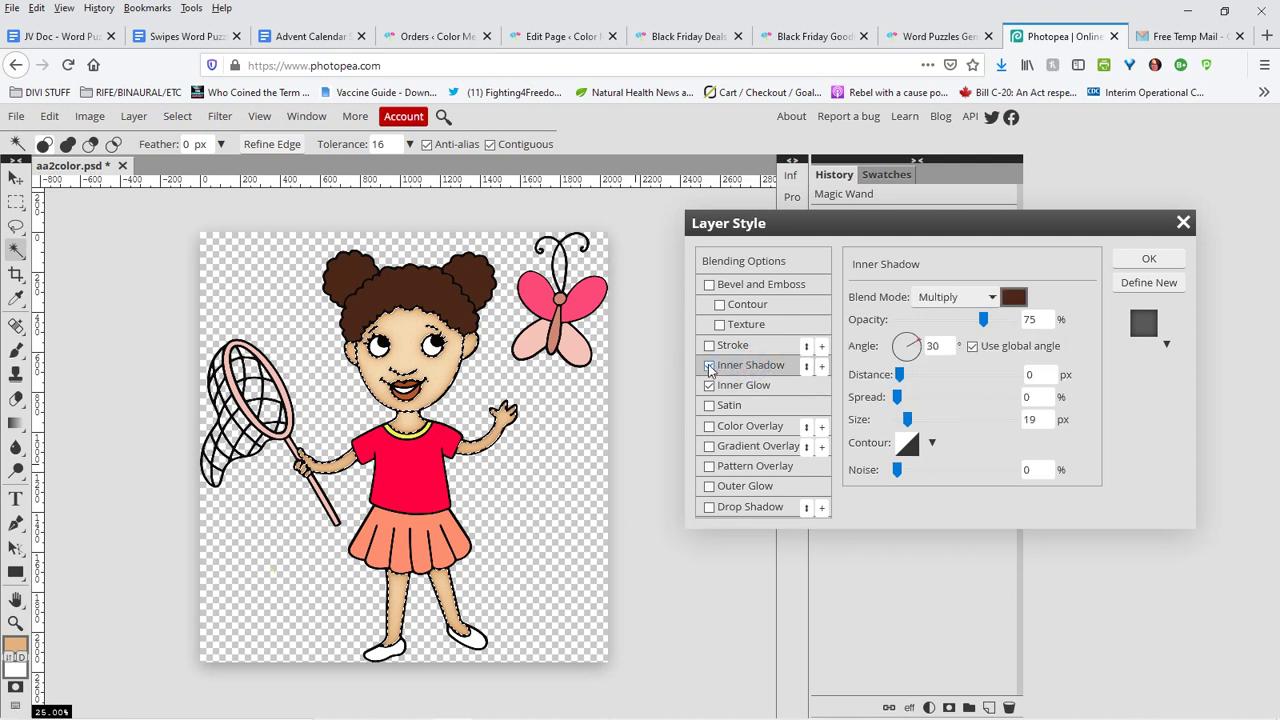
{"action": "left_click", "coordinate": [710, 368]}
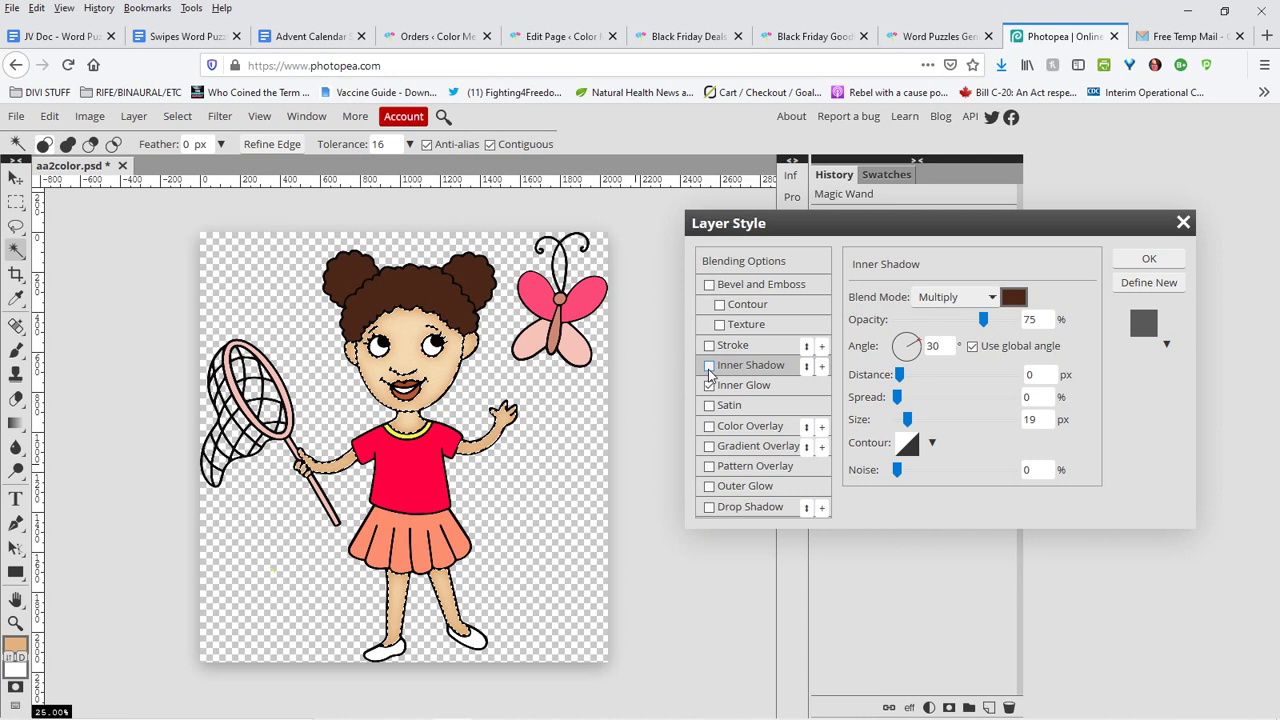
{"action": "left_click", "coordinate": [710, 367]}
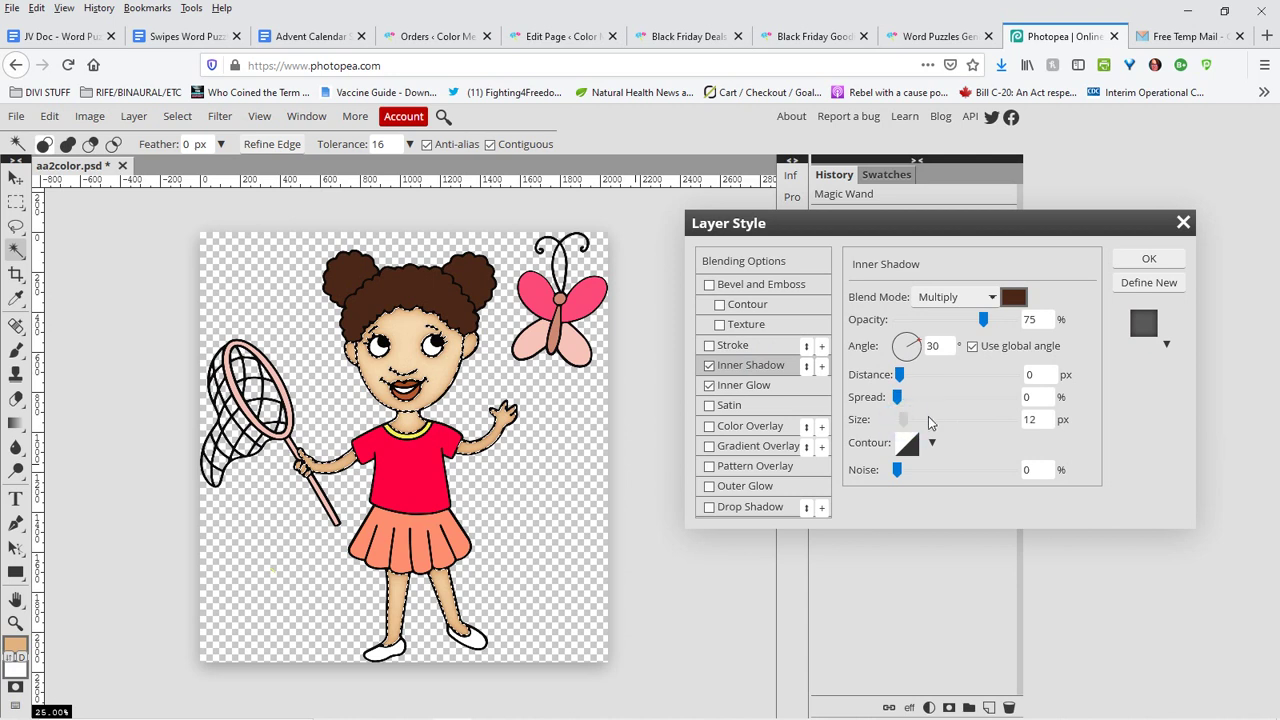
{"action": "left_click_drag", "start_coordinate": [928, 420], "coordinate": [947, 424]}
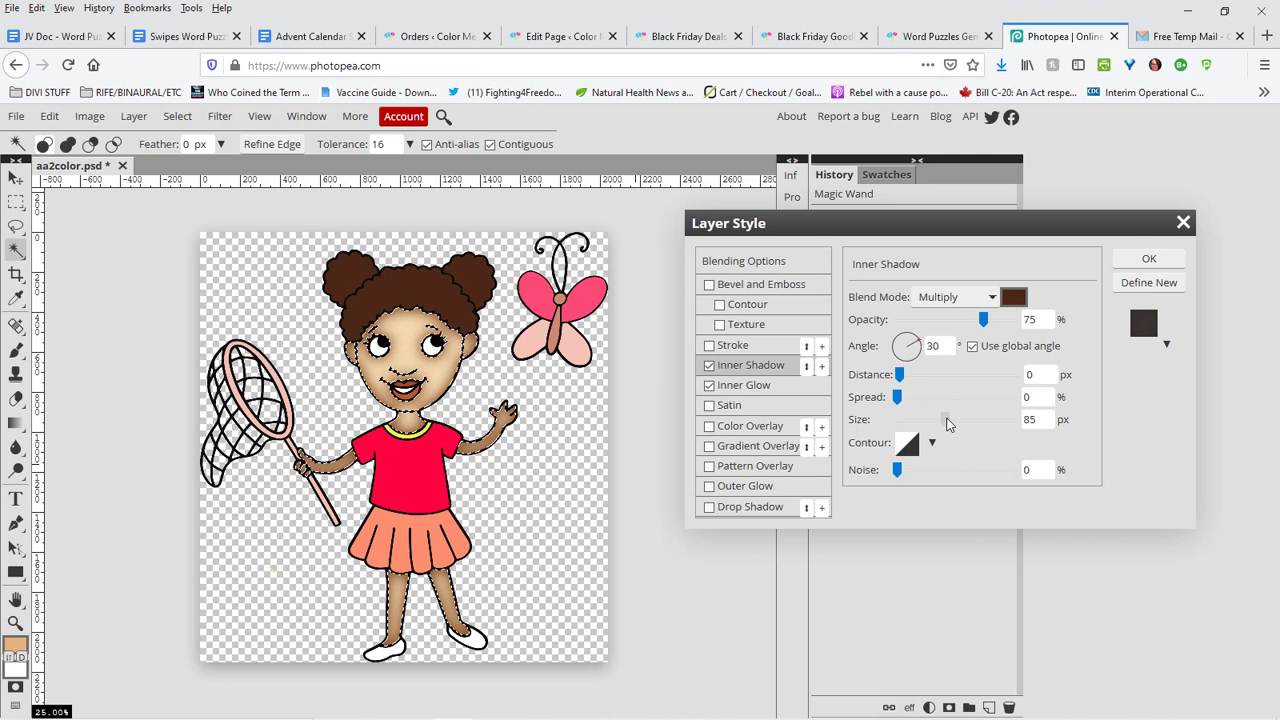
{"action": "left_click", "coordinate": [1013, 298]}
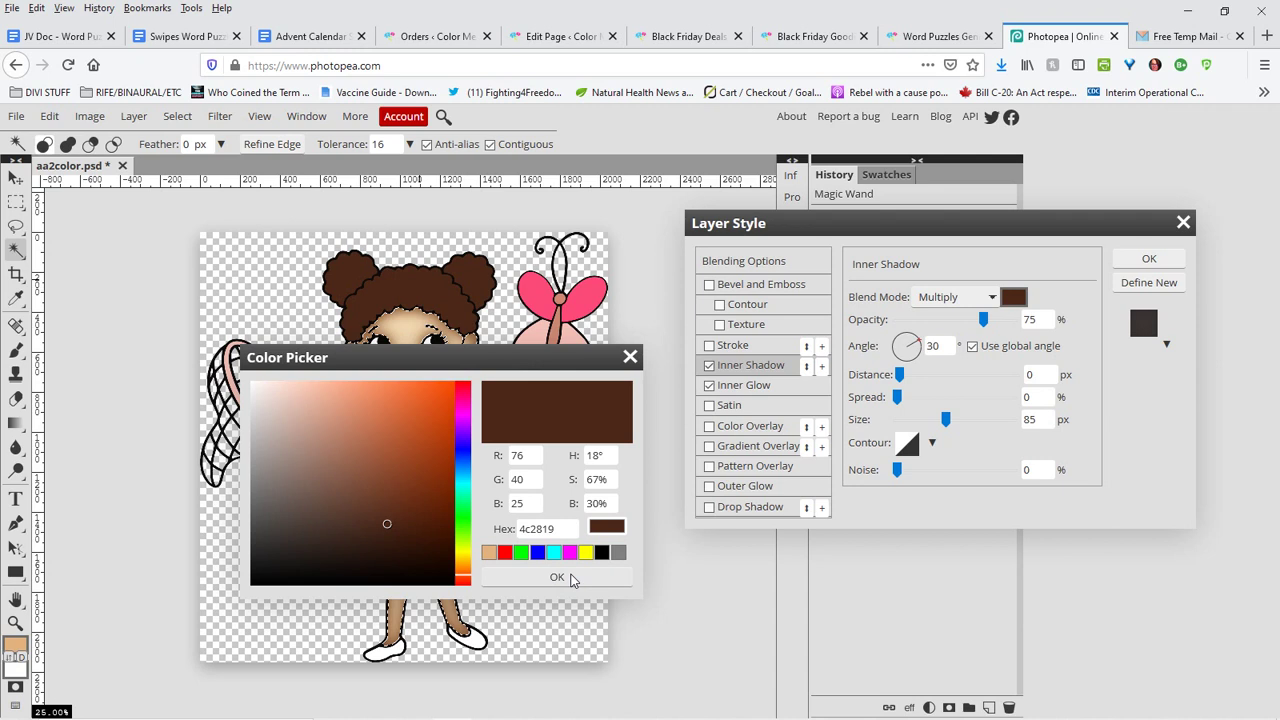
{"action": "left_click", "coordinate": [844, 477]}
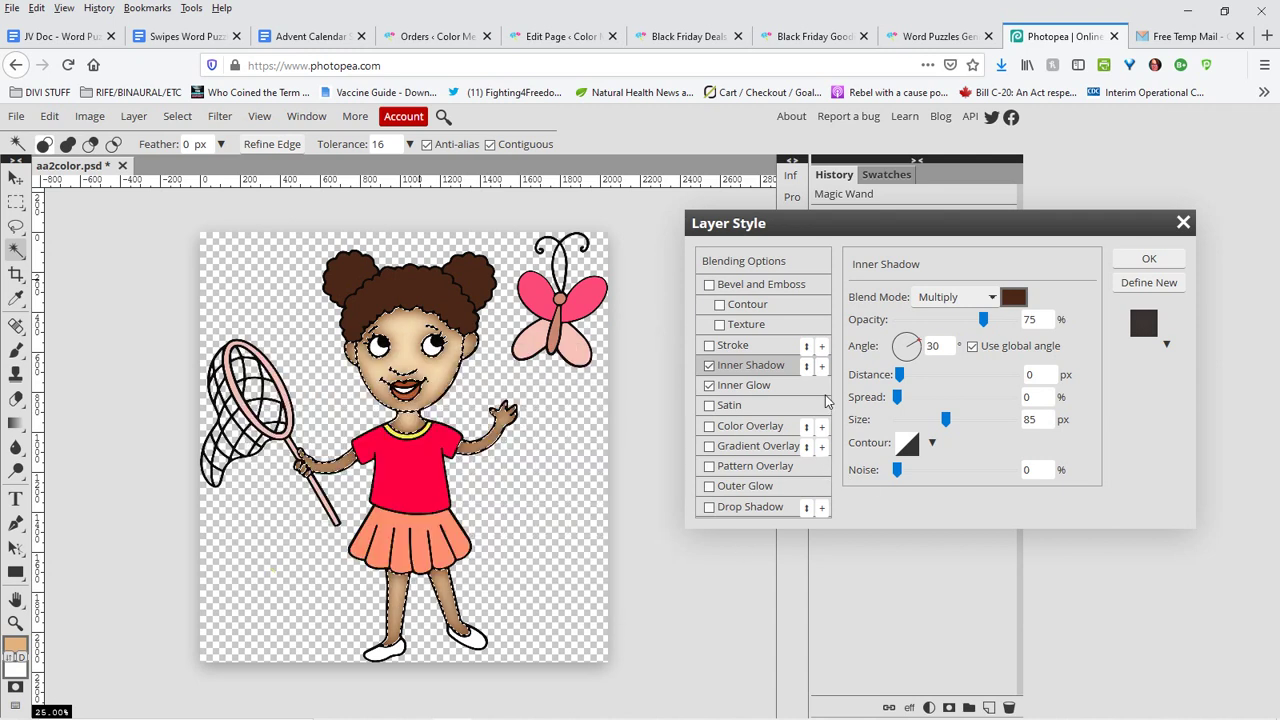
{"action": "left_click_drag", "start_coordinate": [945, 419], "coordinate": [911, 421]}
{"action": "left_click", "coordinate": [1151, 258]}
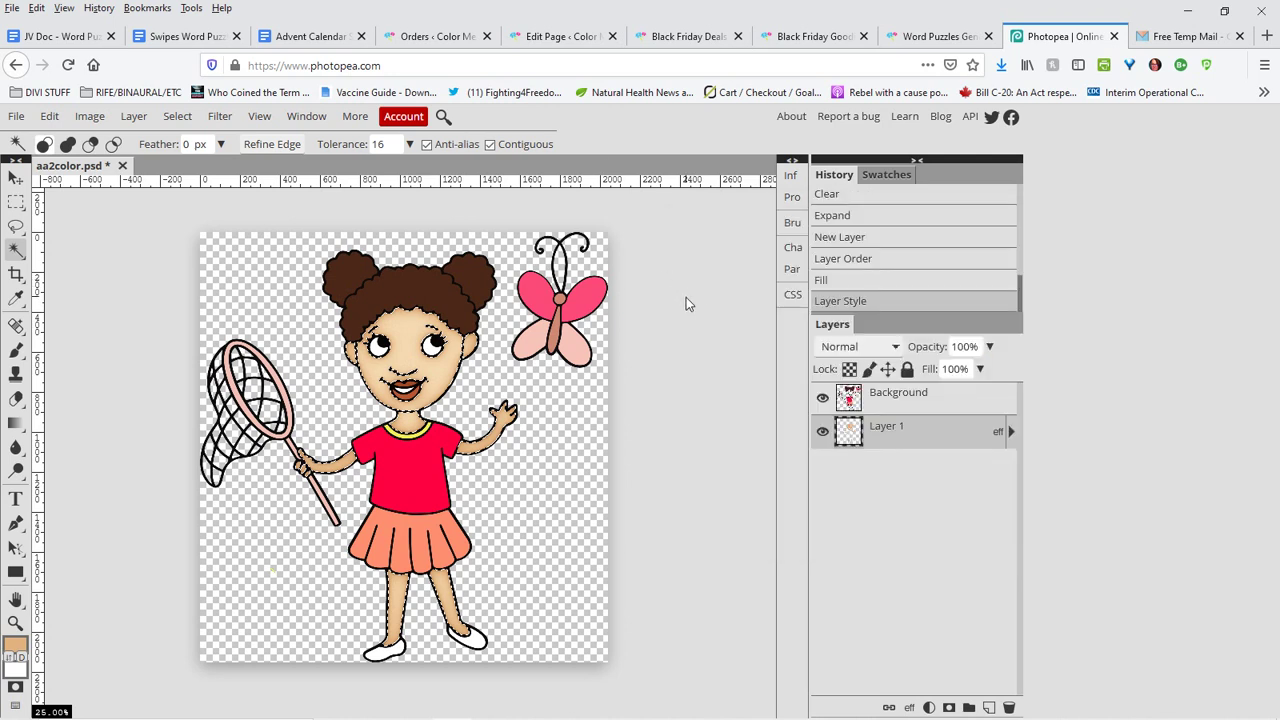
{"action": "left_click", "coordinate": [686, 300]}
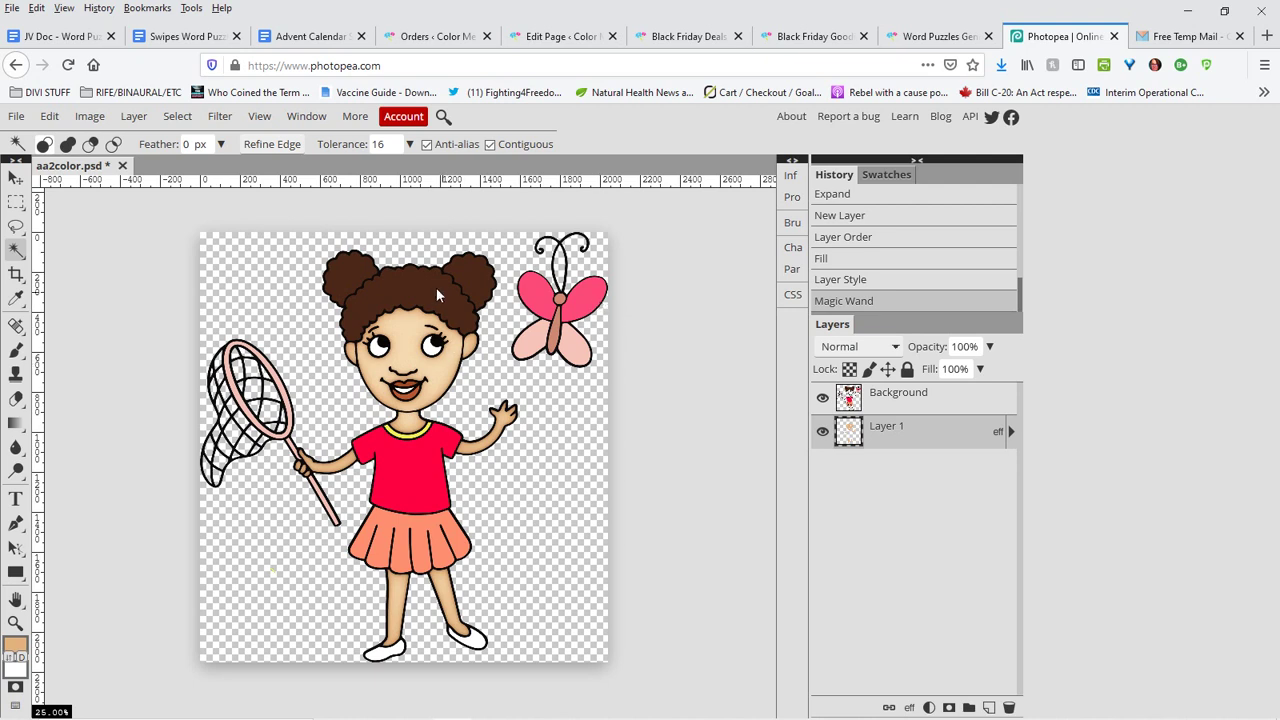
Step: Switch to the Magic Wand and raise its tolerance to 100
{"action": "right_click", "coordinate": [16, 250]}
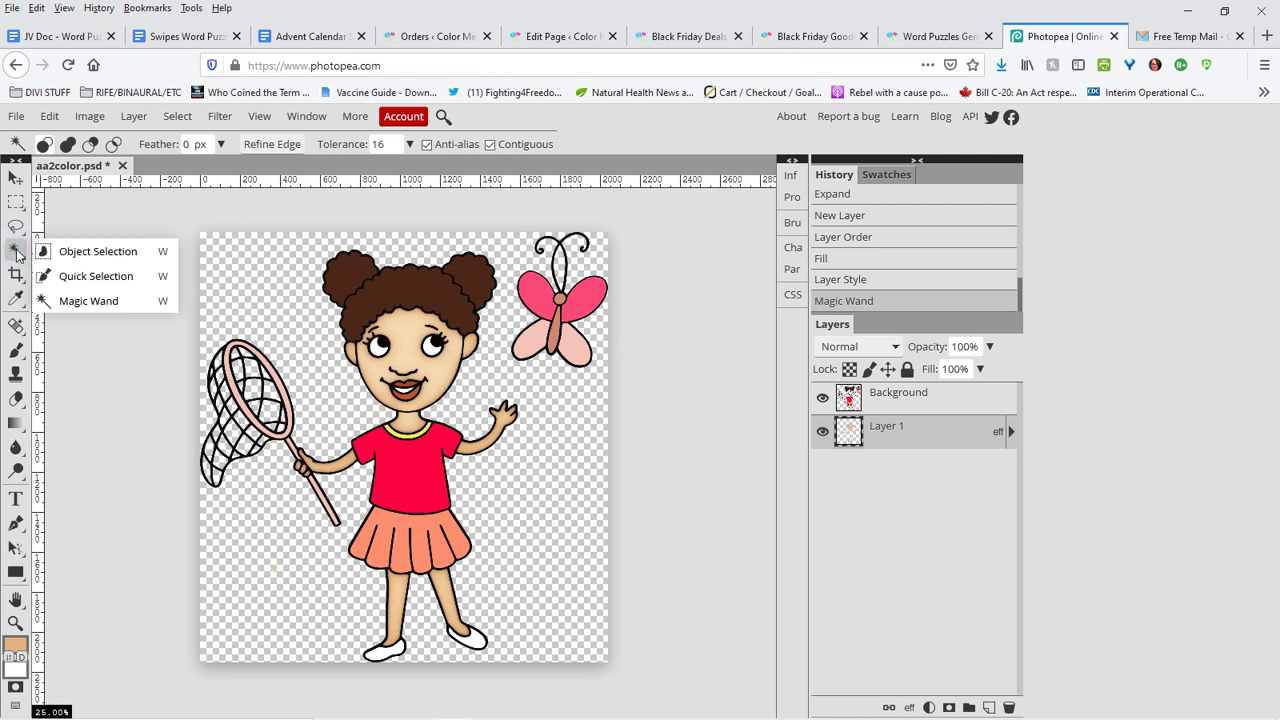
{"action": "left_click", "coordinate": [68, 302]}
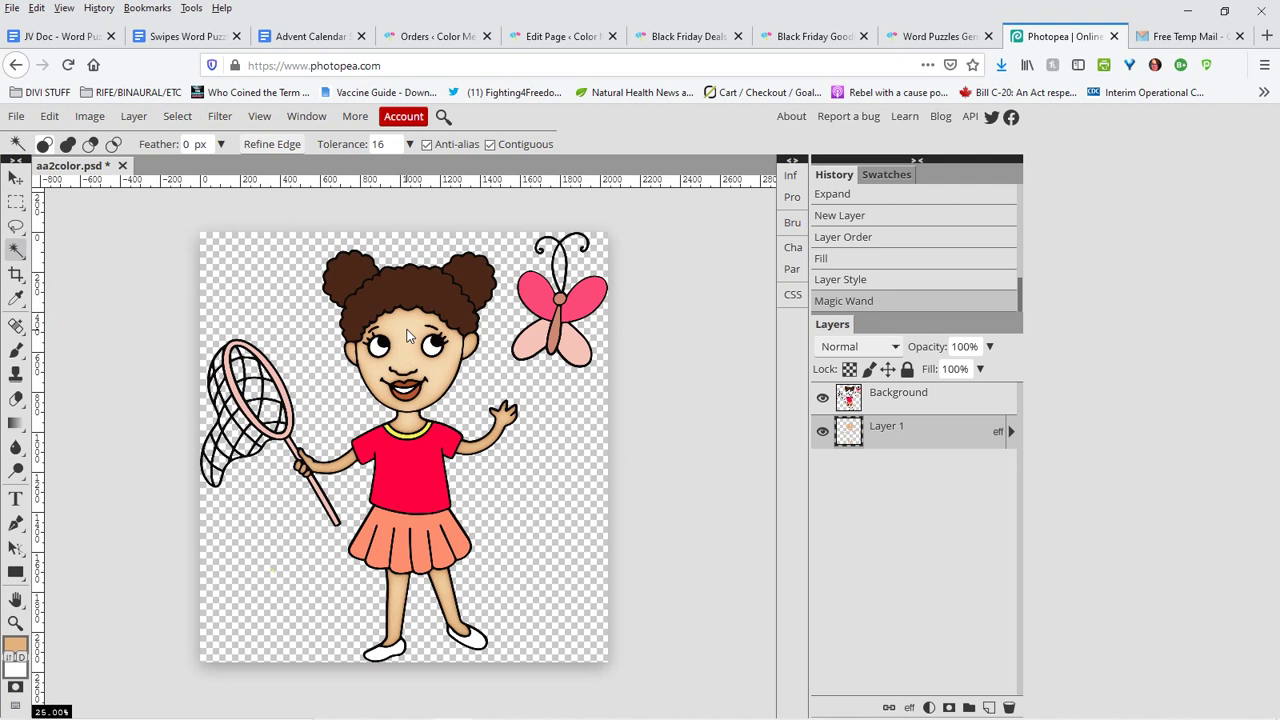
{"action": "left_click", "coordinate": [405, 344]}
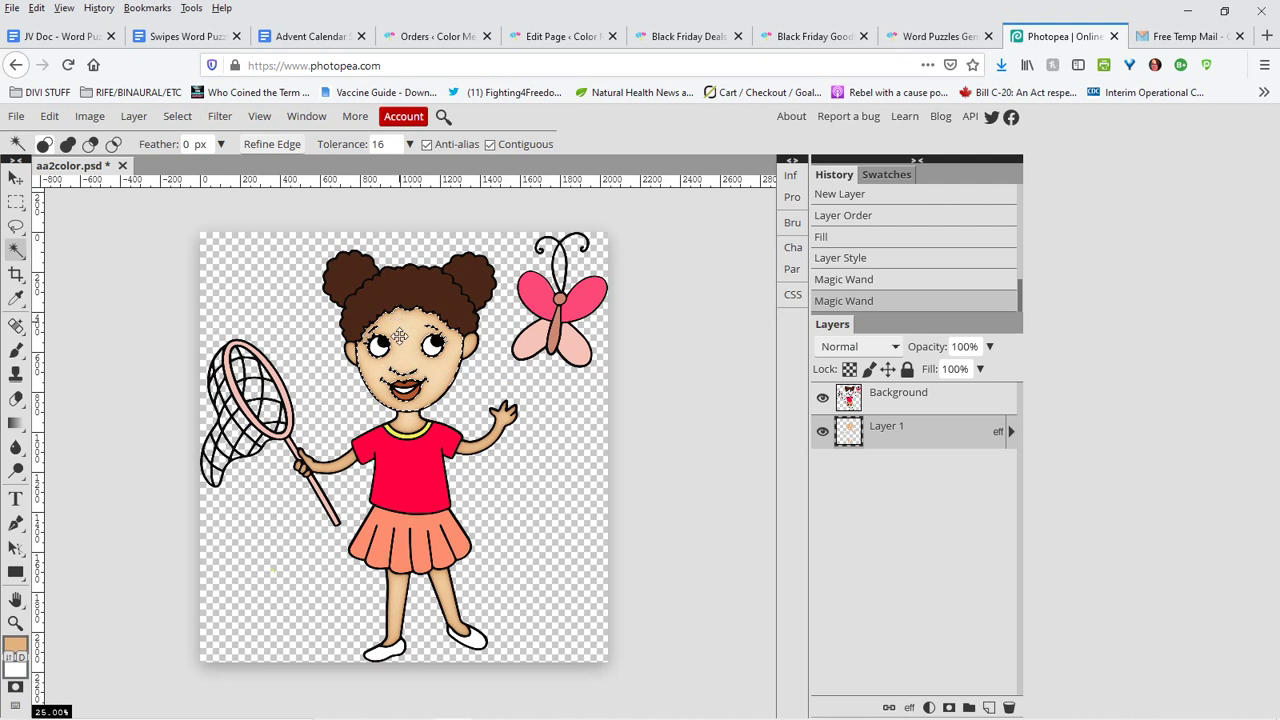
{"action": "left_click", "coordinate": [383, 144]}
{"action": "left_click_drag", "start_coordinate": [385, 144], "coordinate": [368, 144]}
{"action": "type", "text": "100"}
{"action": "left_click", "coordinate": [679, 393]}
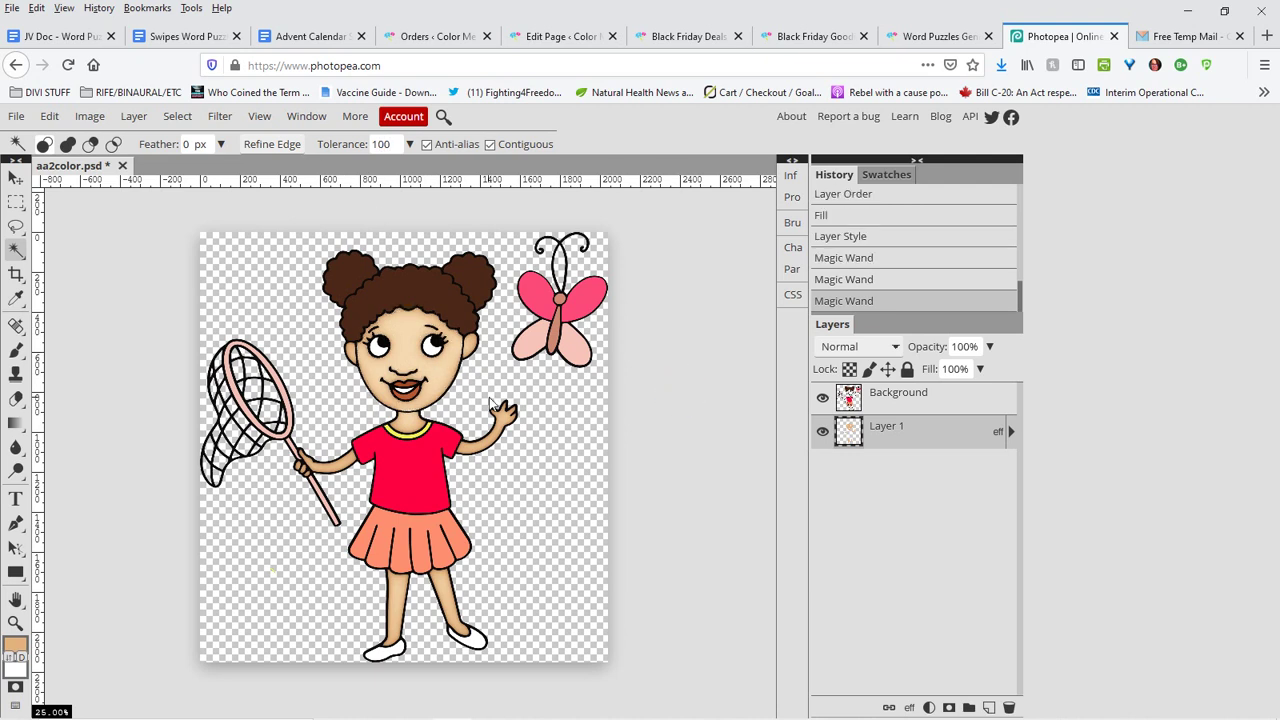
Step: Select the face skin areas, clear them, refill with tan, and deselect
{"action": "left_click", "coordinate": [432, 362]}
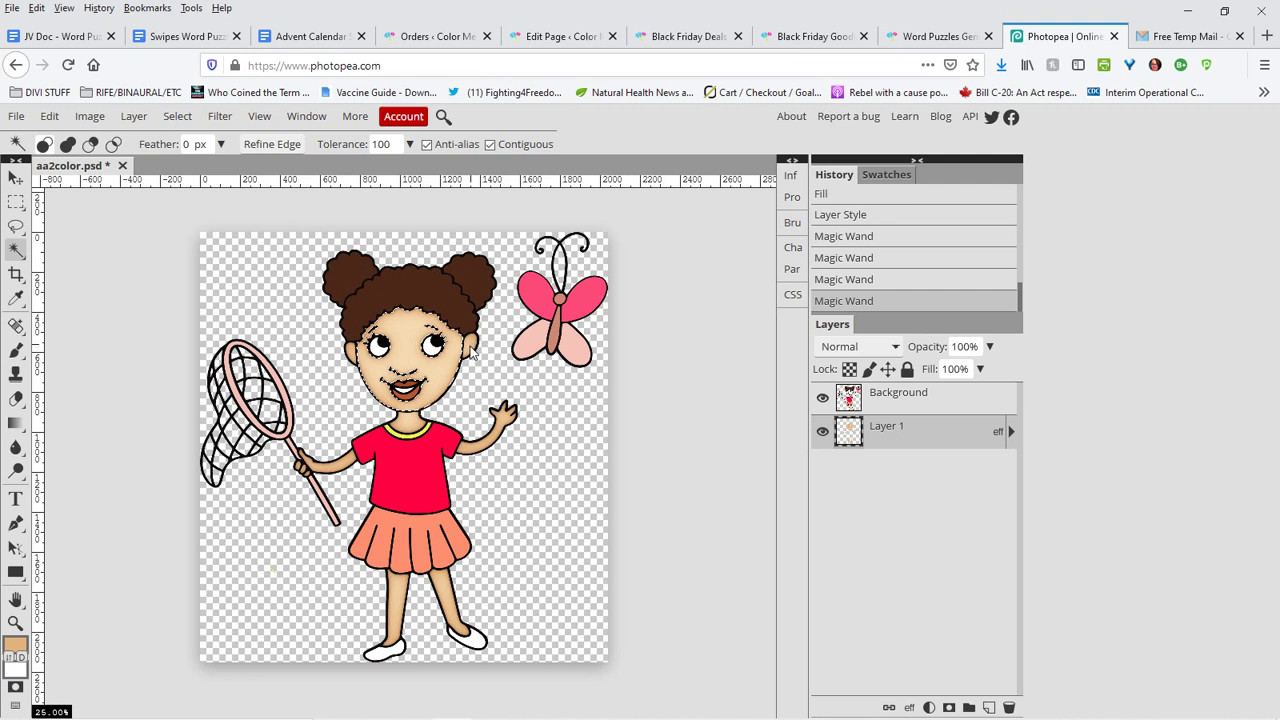
{"action": "left_click", "coordinate": [472, 345], "text": "shift"}
{"action": "left_click", "coordinate": [342, 348], "text": "shift"}
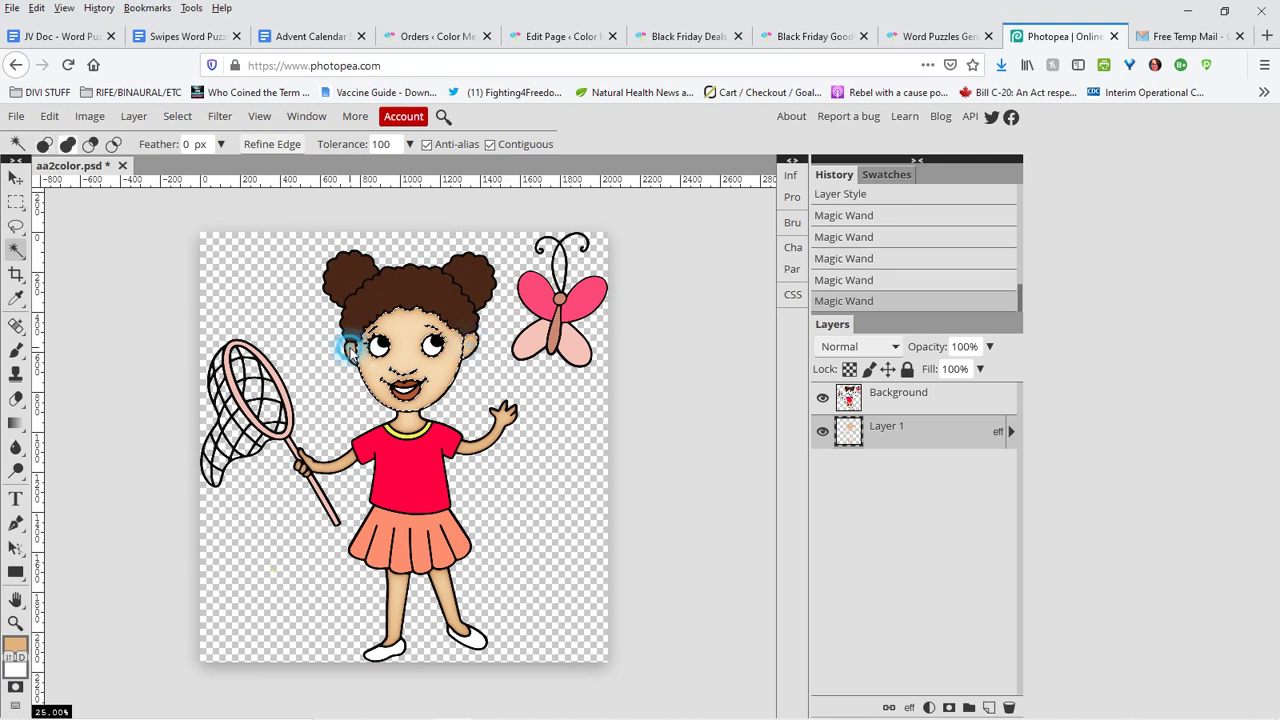
{"action": "key", "text": "Delete"}
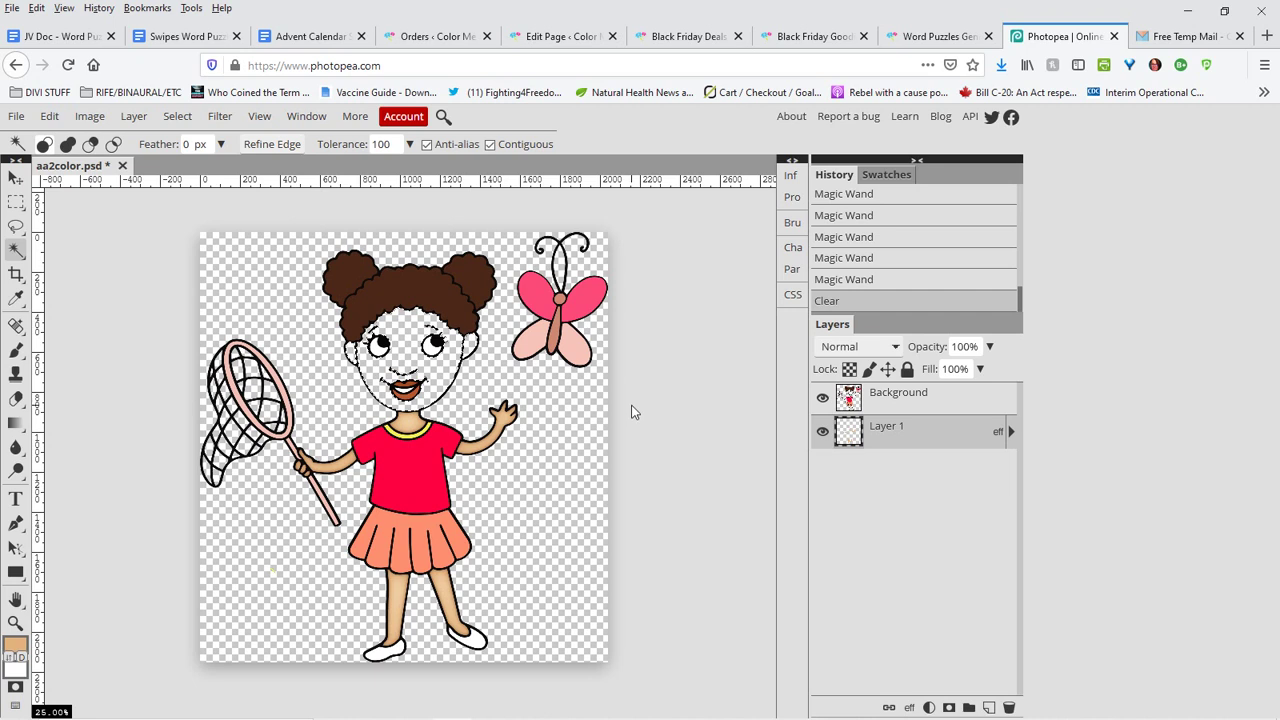
{"action": "key", "text": "alt"}
{"action": "key", "text": "alt+BackSpace"}
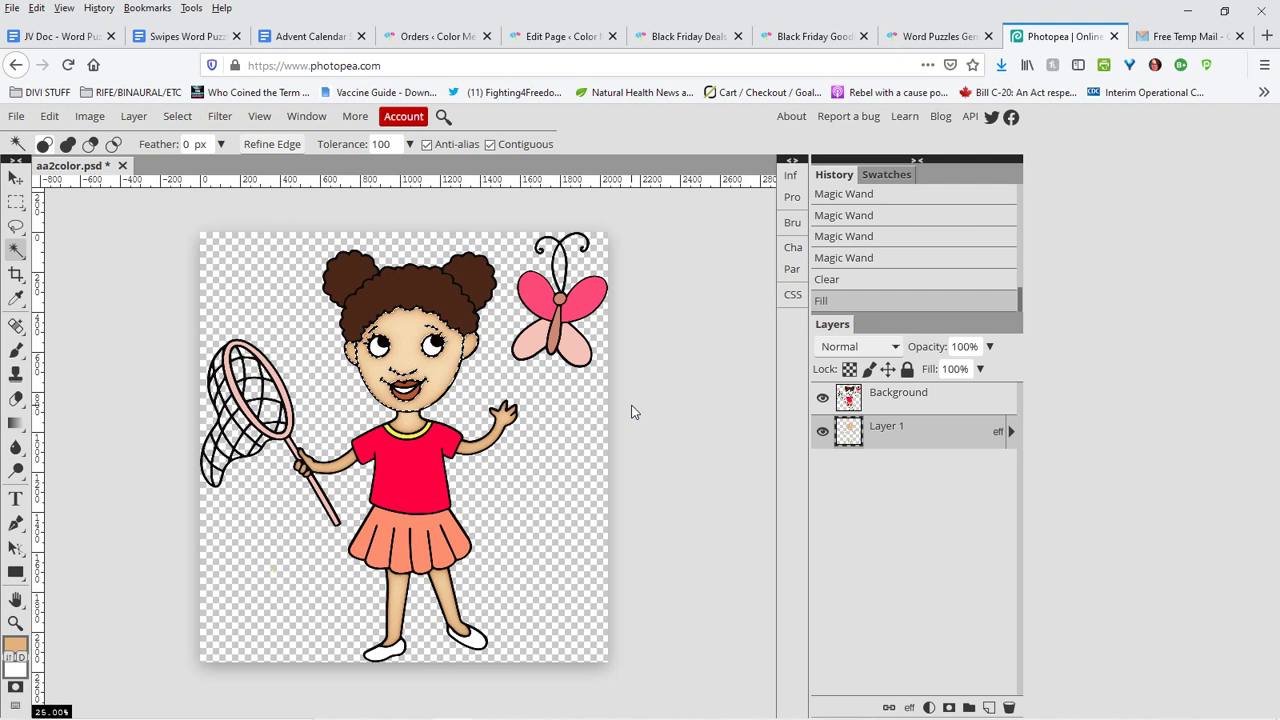
{"action": "left_click", "coordinate": [718, 372]}
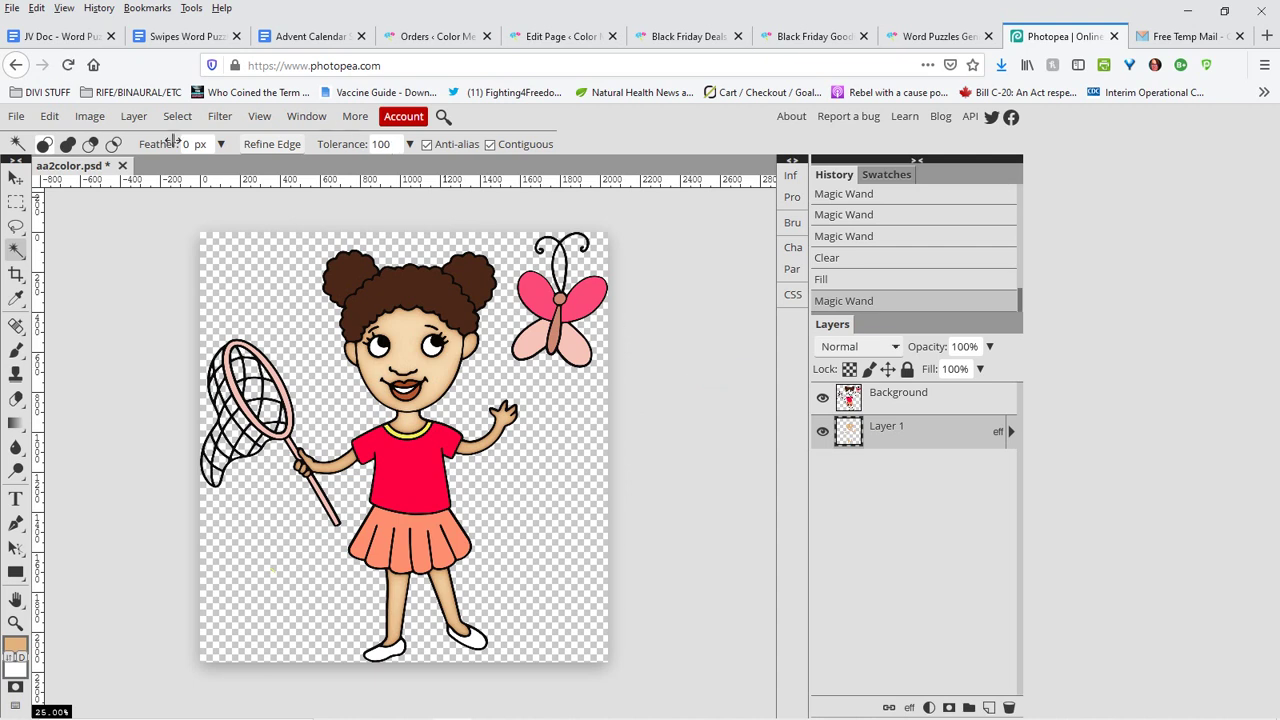
{"action": "left_click", "coordinate": [89, 118]}
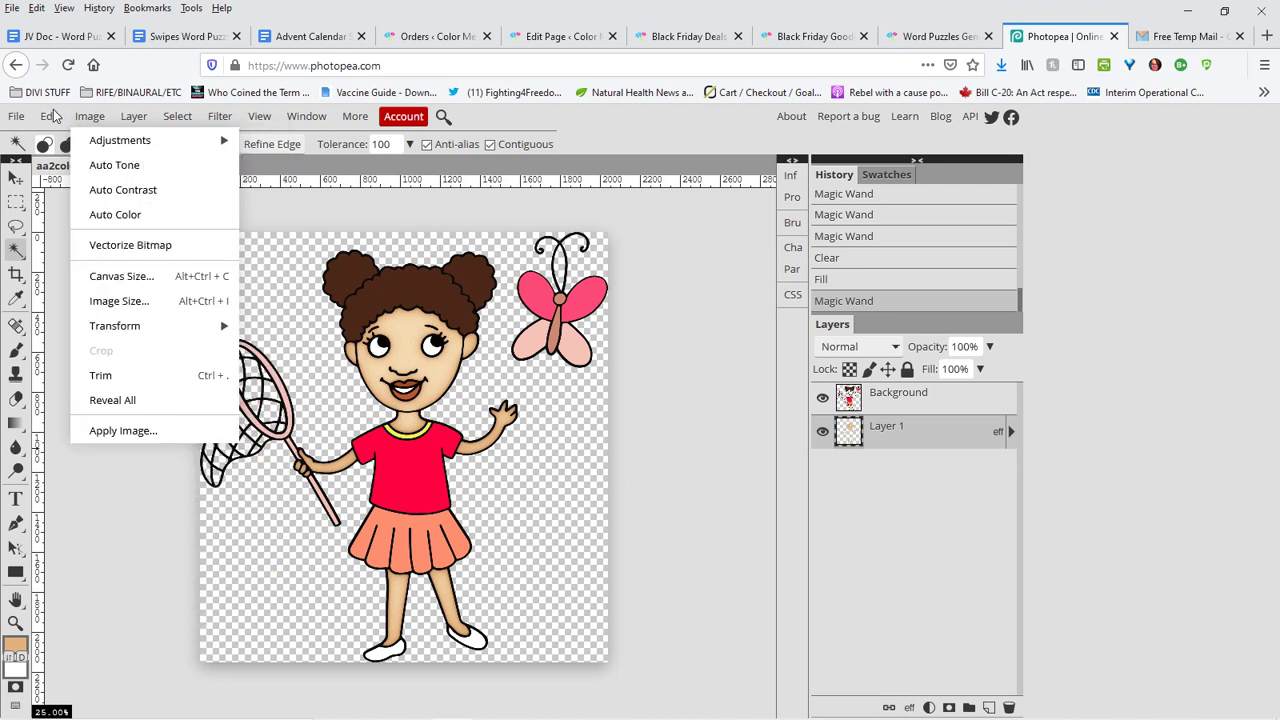
{"action": "mouse_move", "coordinate": [55, 117]}
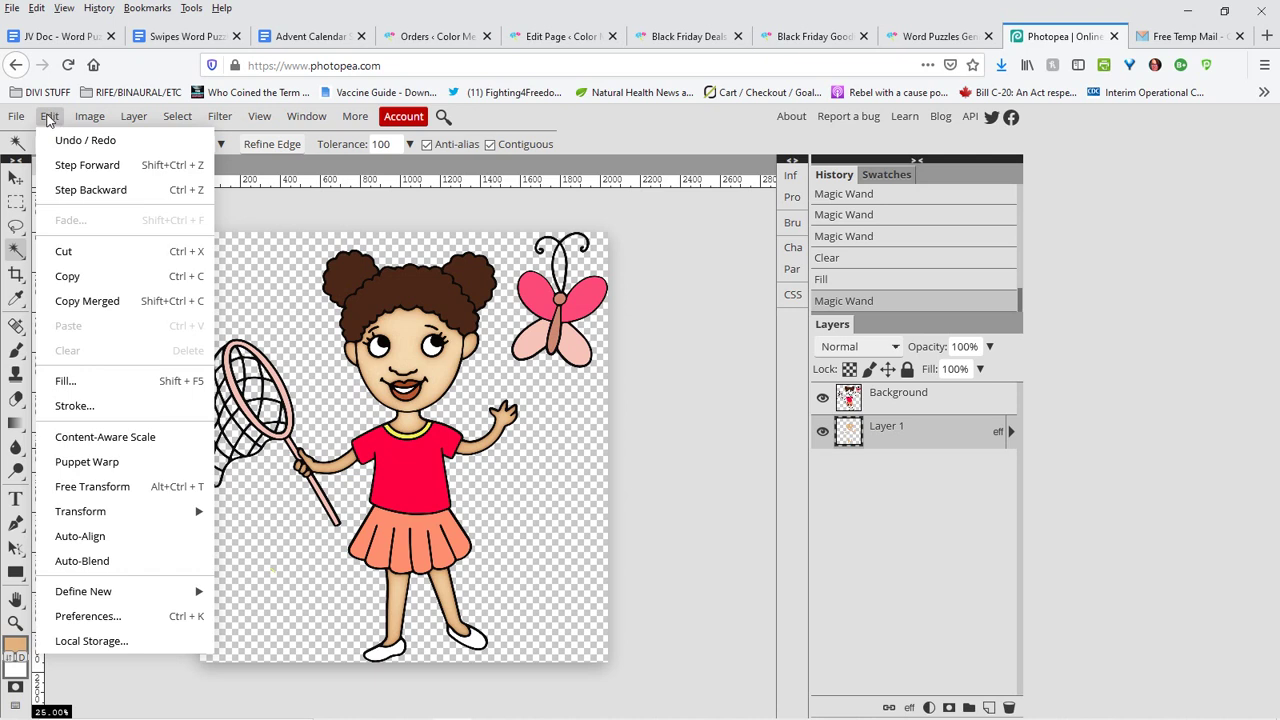
{"action": "left_click", "coordinate": [648, 127]}
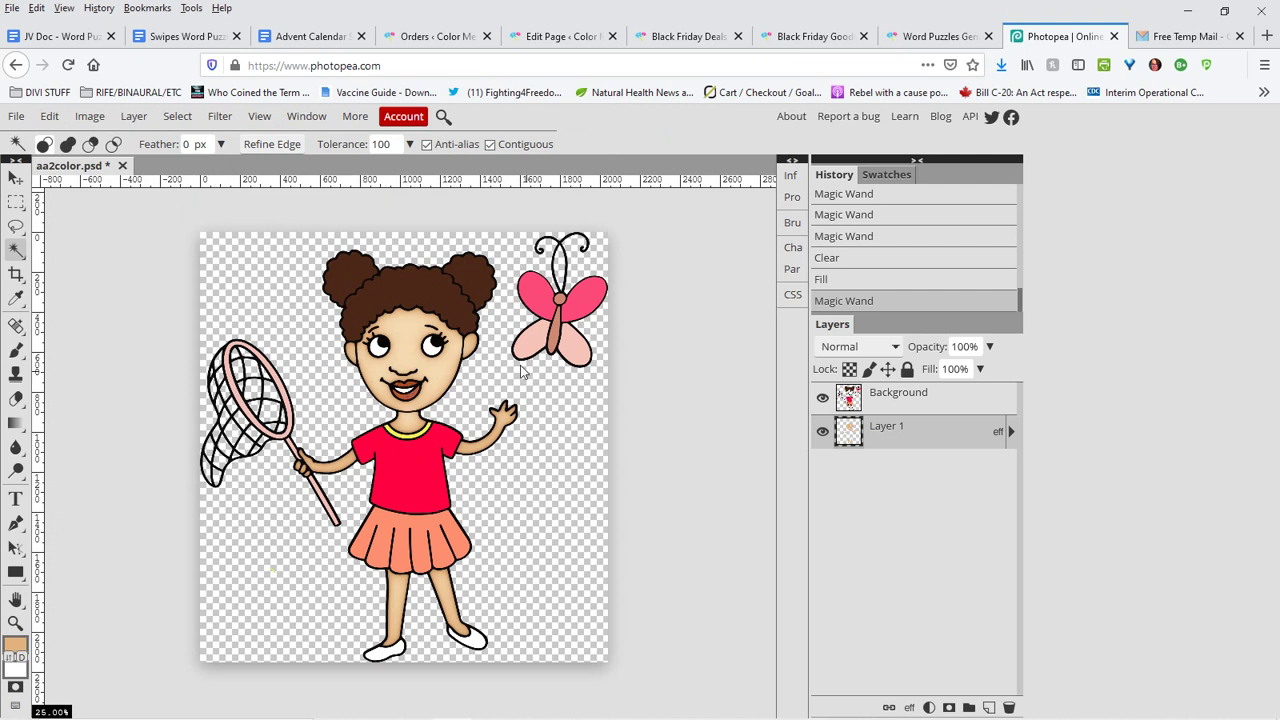
{"action": "left_click", "coordinate": [16, 116]}
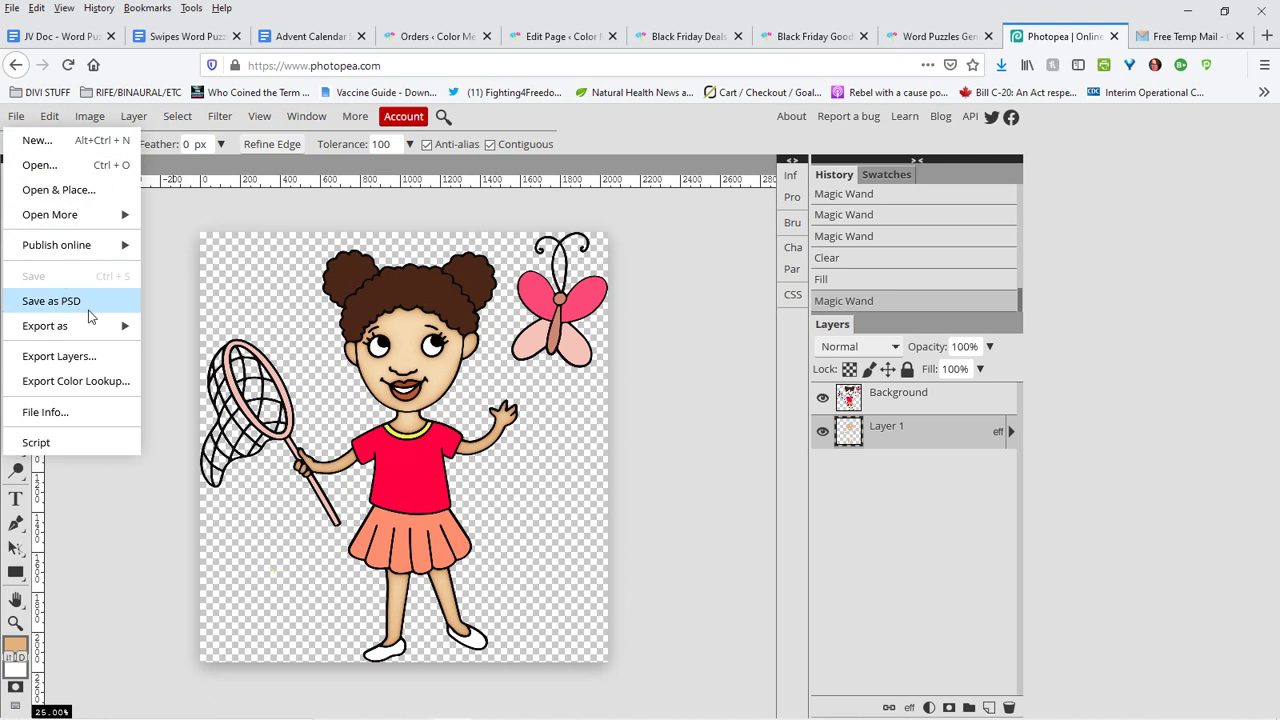
{"action": "mouse_move", "coordinate": [72, 331]}
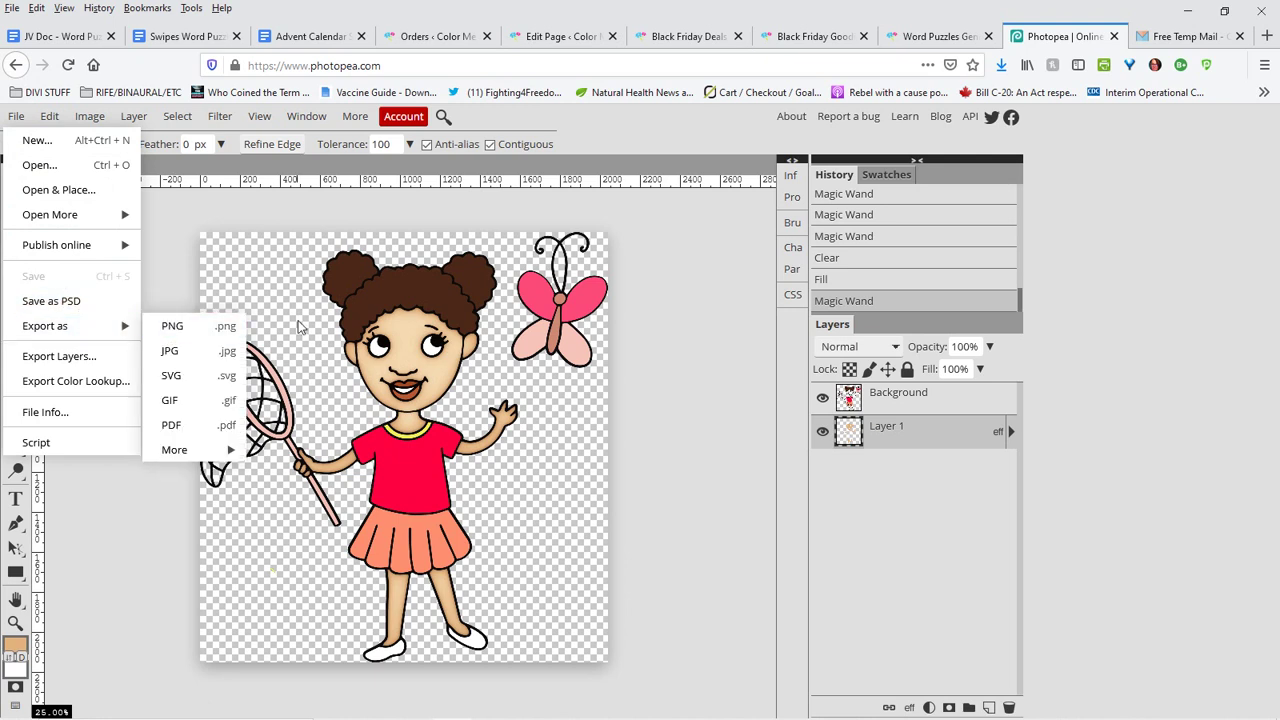
{"action": "left_click", "coordinate": [482, 212]}
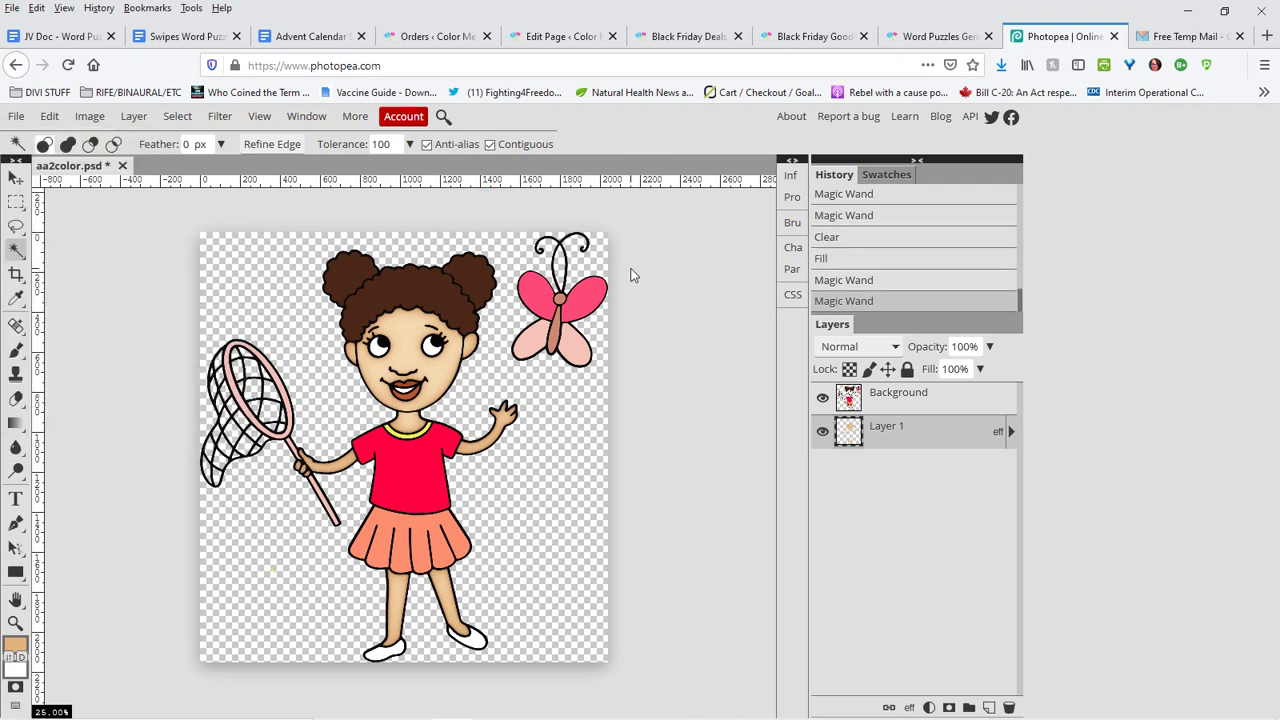